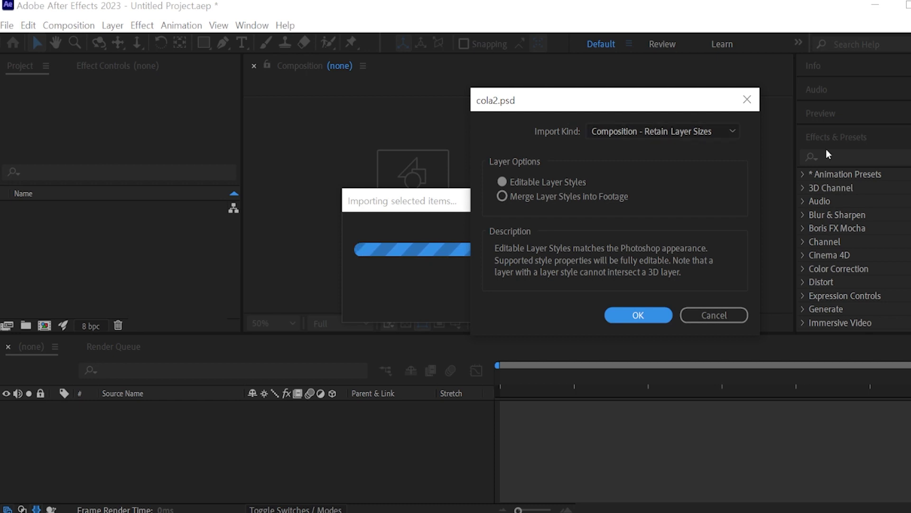
Step: Import cola2.psd and cola.psd as compositions that retain layer sizes, with editable layer styles
{"action": "left_click", "coordinate": [613, 316]}
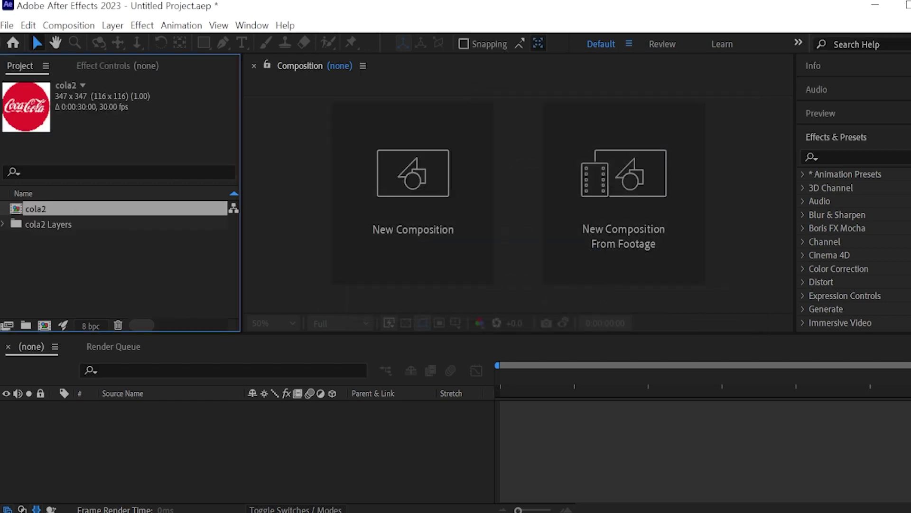
{"action": "left_click_drag", "start_coordinate": [0, 223], "coordinate": [174, 284]}
{"action": "left_click", "coordinate": [637, 314]}
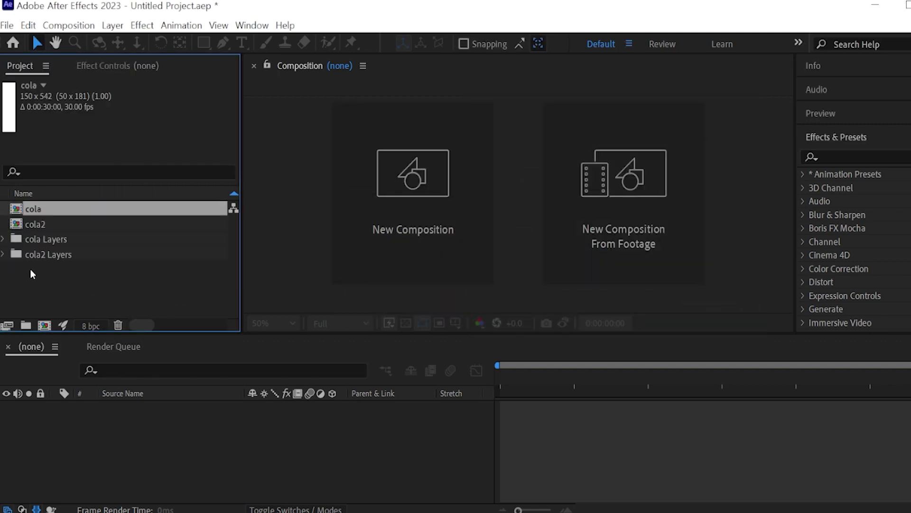
Step: Expand the cola Layers and cola2 Layers folders and inspect the Photoshop layers imported in them
{"action": "left_click", "coordinate": [4, 239]}
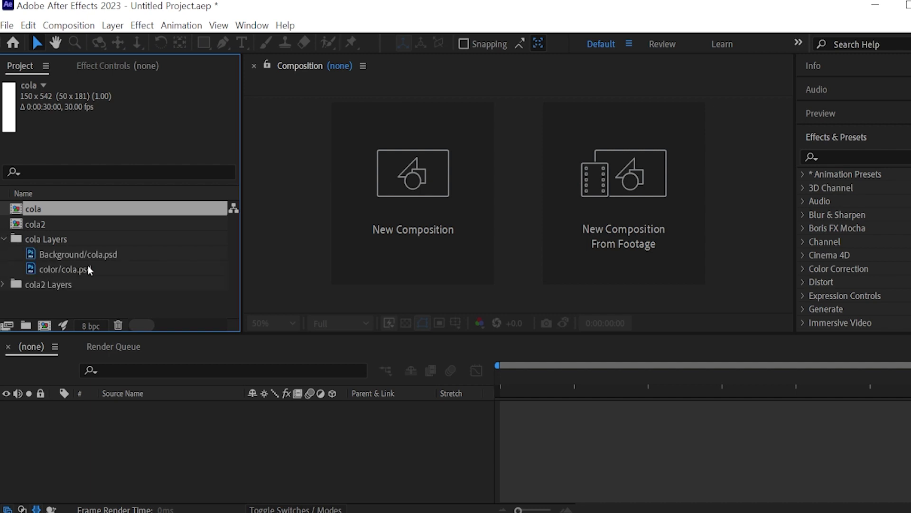
{"action": "left_click", "coordinate": [4, 285]}
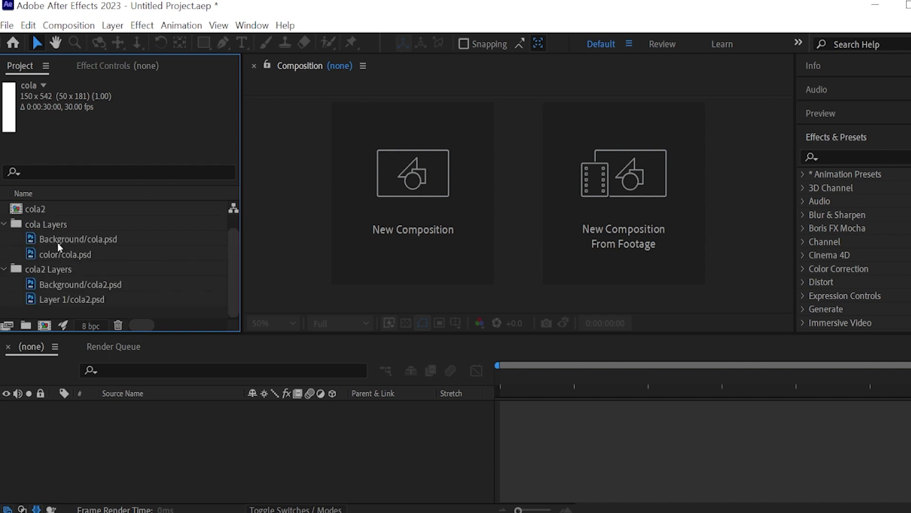
{"action": "left_click", "coordinate": [78, 238]}
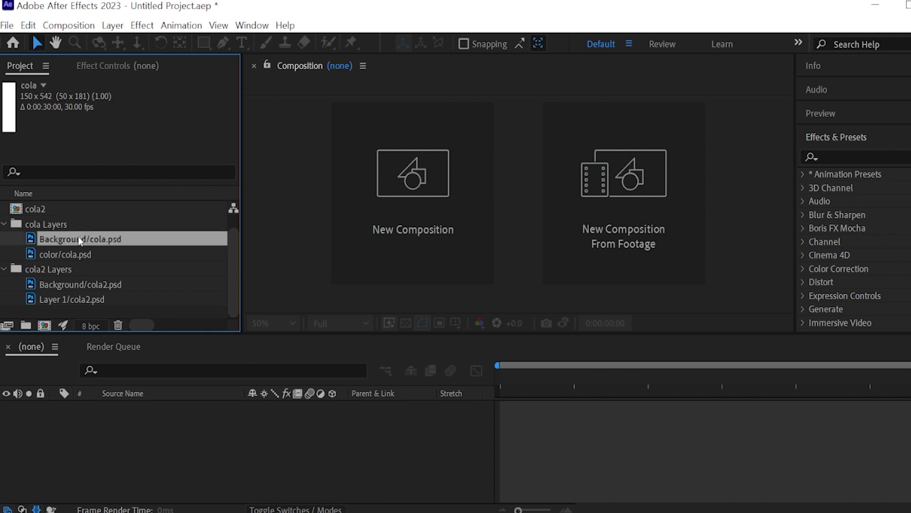
{"action": "left_click", "coordinate": [75, 264]}
{"action": "left_click", "coordinate": [61, 296]}
Step: Create a 1920x1080, 30 fps composition named 모션그래픽3 with a 30-second duration
{"action": "left_click", "coordinate": [392, 185]}
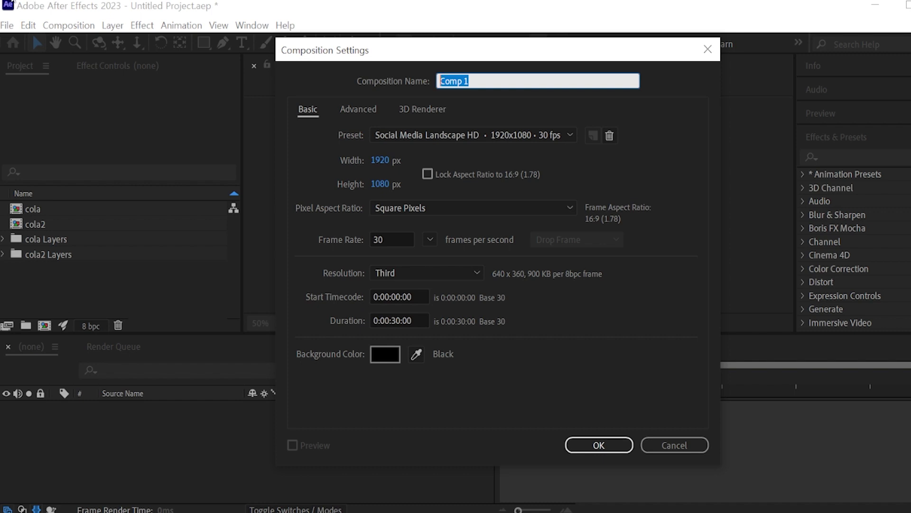
{"action": "type", "text": "모션그래피"}
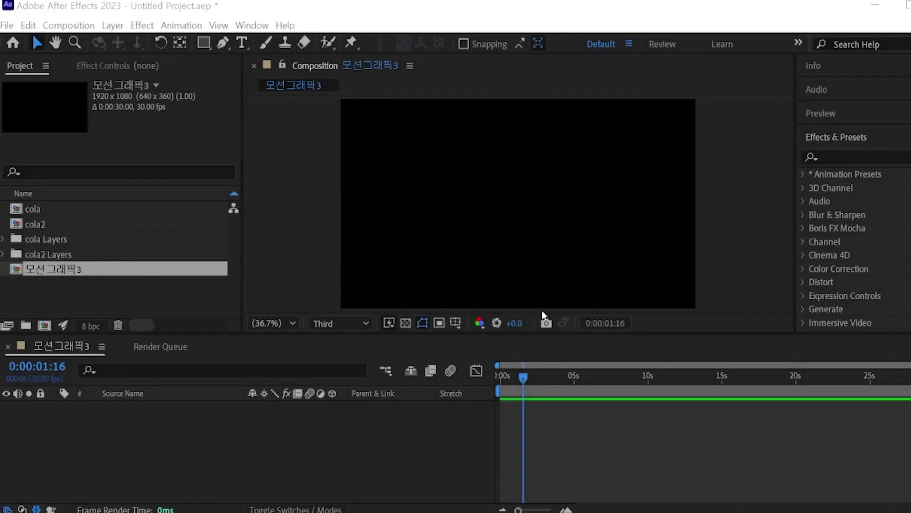
Step: Add a 1920x1080 solid to the composition as a background and change its color to cyan
{"action": "left_click", "coordinate": [112, 24]}
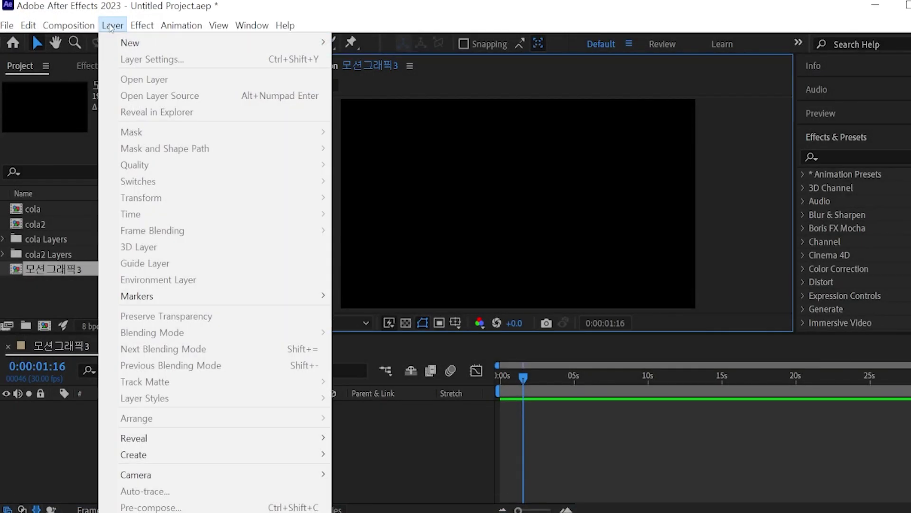
{"action": "mouse_move", "coordinate": [129, 43]}
{"action": "left_click", "coordinate": [380, 60]}
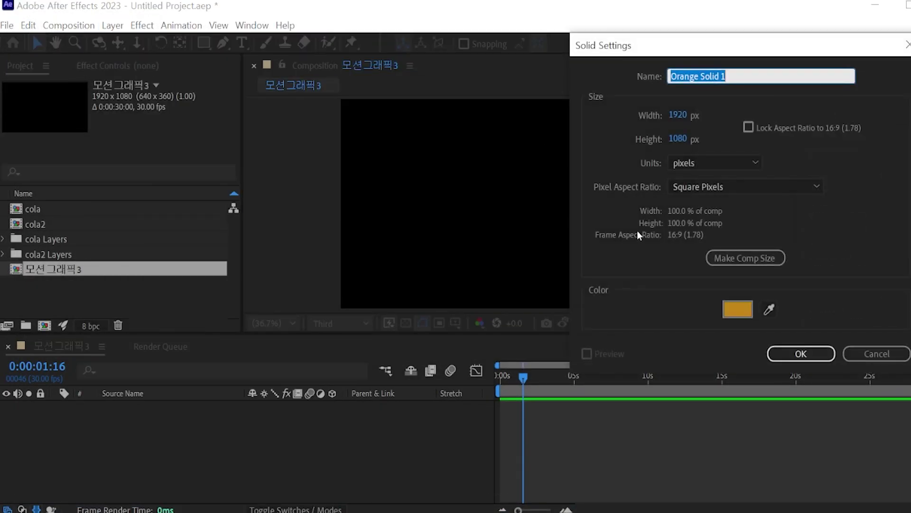
{"action": "left_click", "coordinate": [749, 308]}
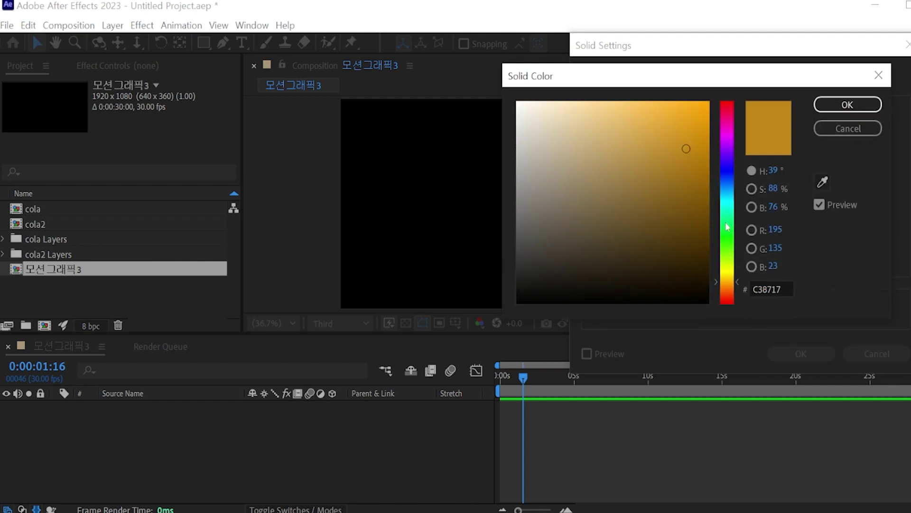
{"action": "left_click_drag", "start_coordinate": [728, 224], "coordinate": [730, 196]}
{"action": "left_click", "coordinate": [848, 105]}
{"action": "left_click", "coordinate": [801, 354]}
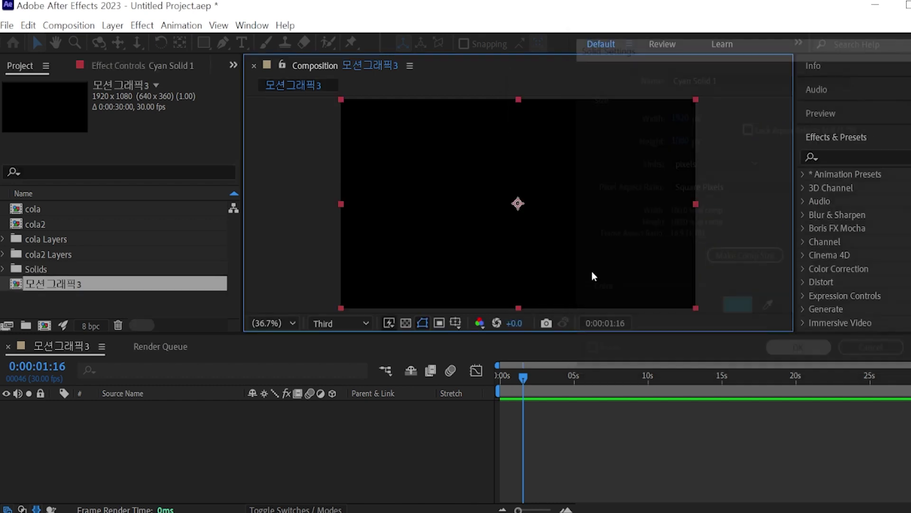
Step: Place color/cola.psd in the timeline above the background solid and darken the solid to deep cyan
{"action": "left_click", "coordinate": [116, 269]}
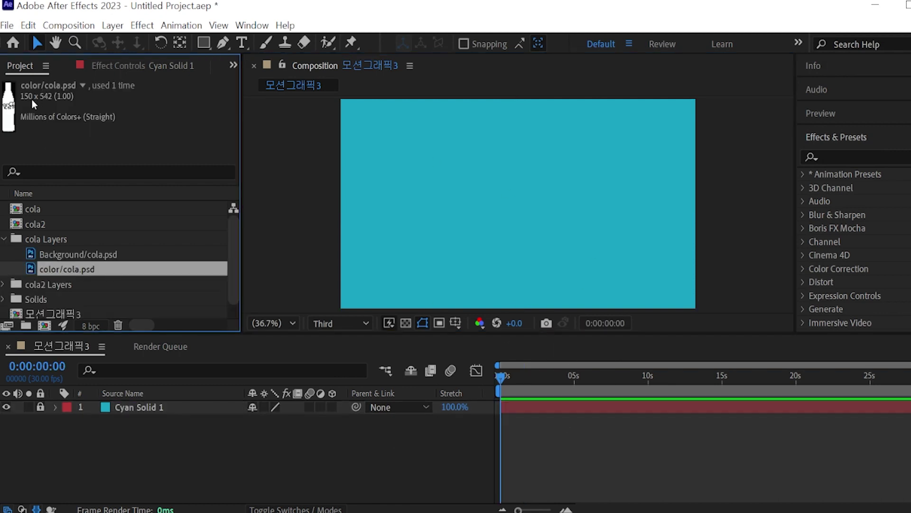
{"action": "left_click_drag", "start_coordinate": [88, 270], "coordinate": [129, 403]}
{"action": "left_click", "coordinate": [729, 228]}
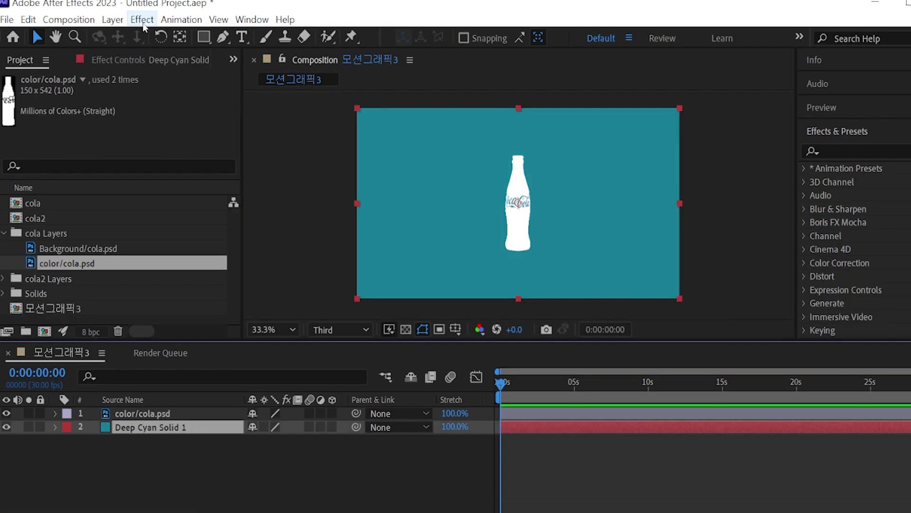
Step: Create a 1920x1080 solid named 콜라액체 with the dark brown color 3C200A
{"action": "left_click", "coordinate": [113, 20]}
{"action": "mouse_move", "coordinate": [176, 38]}
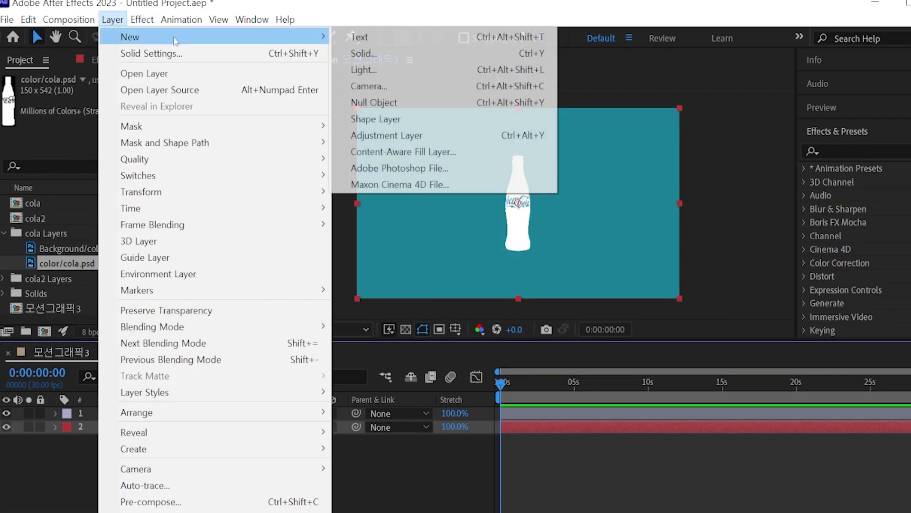
{"action": "left_click", "coordinate": [408, 52]}
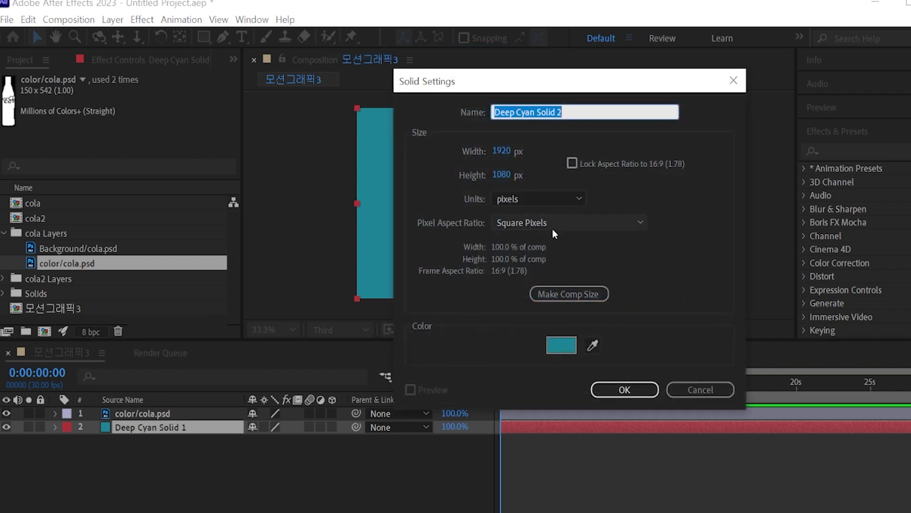
{"action": "type", "text": "콜라액체"}
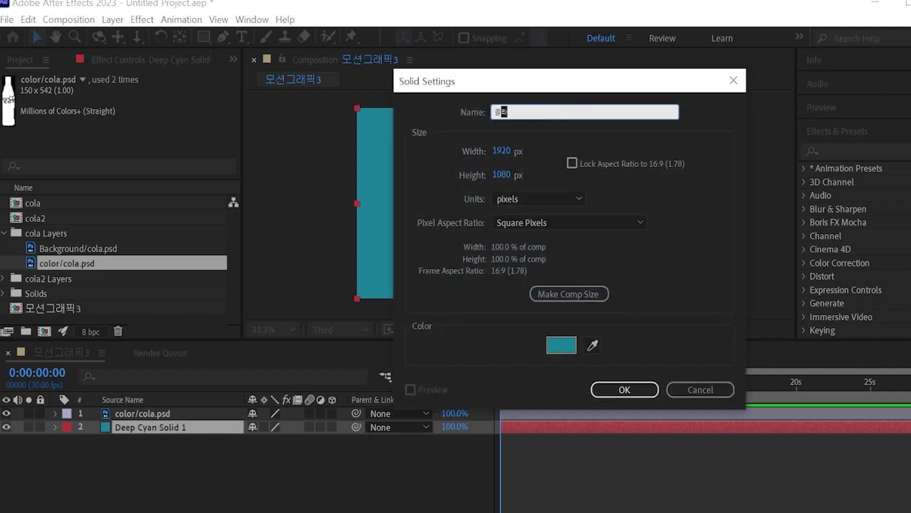
{"action": "left_click", "coordinate": [558, 350]}
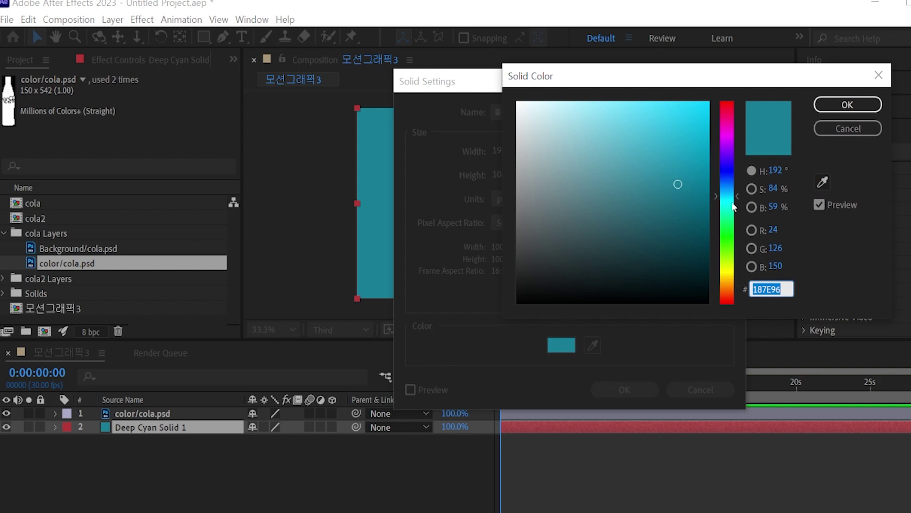
{"action": "left_click_drag", "start_coordinate": [683, 192], "coordinate": [688, 214]}
{"action": "left_click", "coordinate": [730, 300]}
{"action": "left_click_drag", "start_coordinate": [730, 300], "coordinate": [730, 288]}
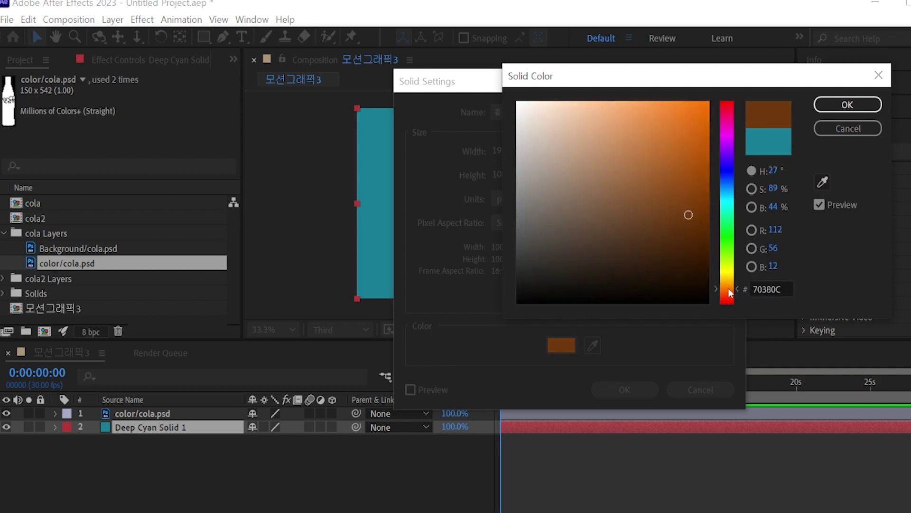
{"action": "left_click_drag", "start_coordinate": [688, 215], "coordinate": [677, 256]}
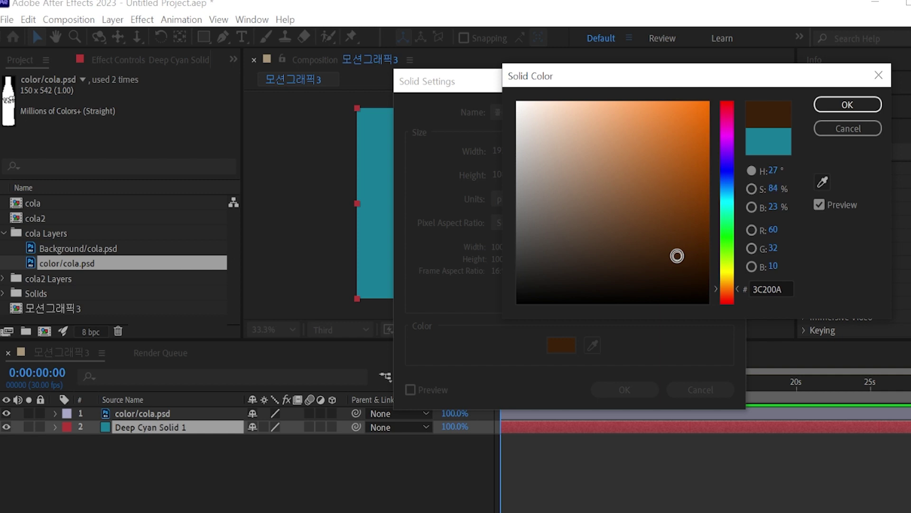
{"action": "left_click", "coordinate": [847, 104]}
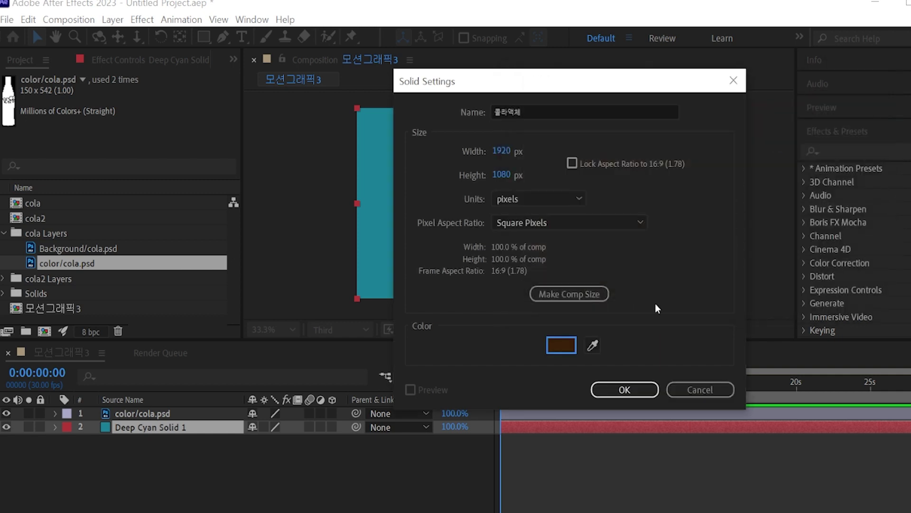
{"action": "left_click", "coordinate": [623, 390]}
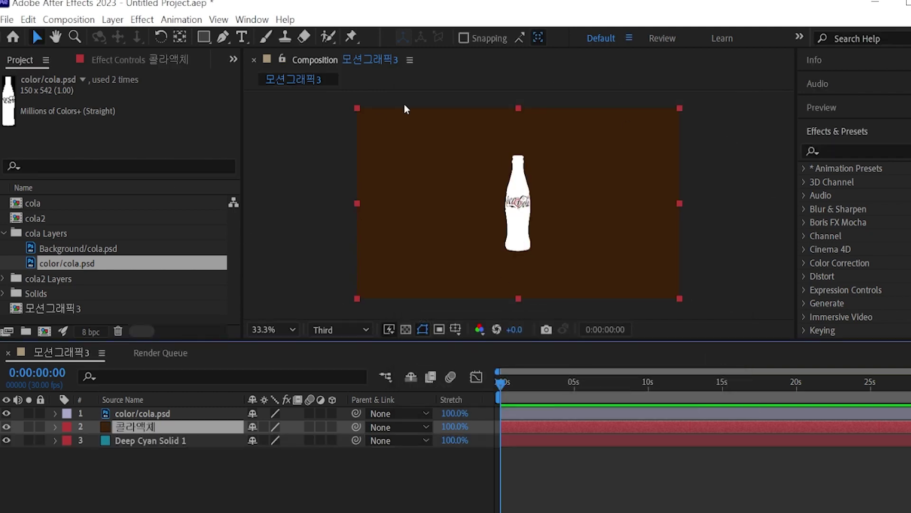
Step: Bring the 콜라액체 solid in front of the bottle layer and apply the Turbulent Displace distortion effect to it
{"action": "key", "text": "ctrl+bracketright"}
{"action": "left_click", "coordinate": [142, 20]}
{"action": "left_click", "coordinate": [142, 19]}
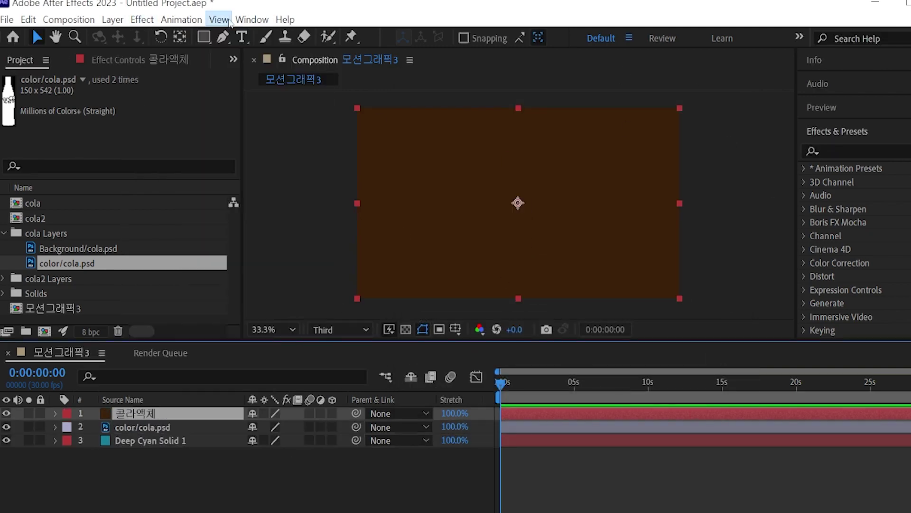
{"action": "left_click", "coordinate": [252, 19]}
{"action": "left_click", "coordinate": [141, 20]}
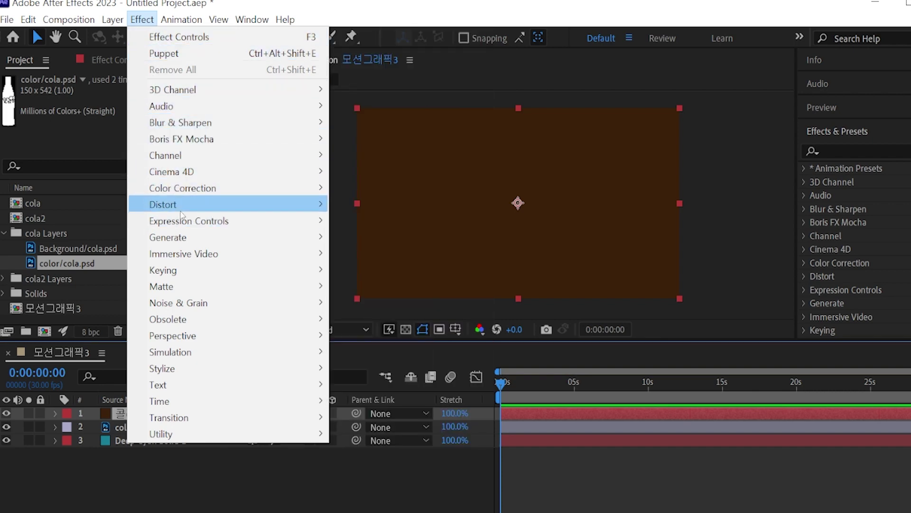
{"action": "mouse_move", "coordinate": [181, 213]}
{"action": "scroll", "coordinate": [411, 497], "scroll_direction": "down", "scroll_amount": 1}
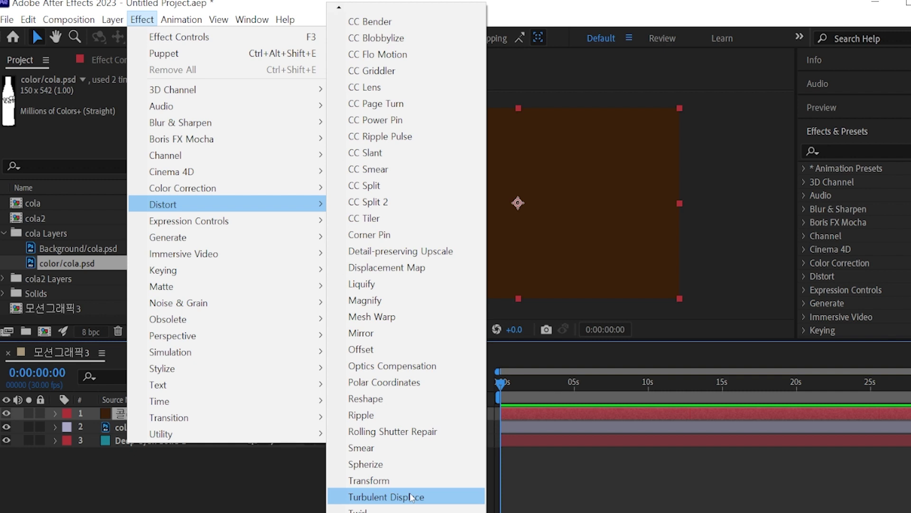
{"action": "left_click", "coordinate": [411, 497]}
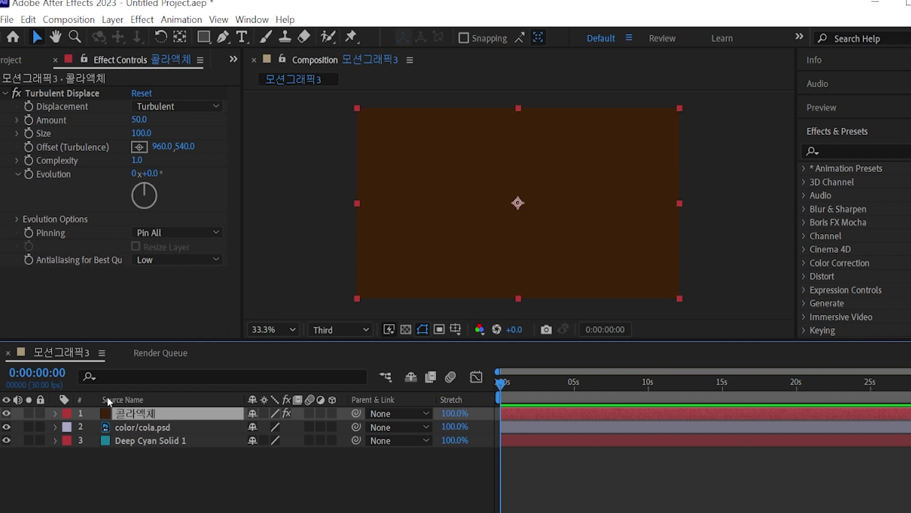
Step: Draw a rectangular mask on the 콜라액체 layer over the lower half of the frame, extending beyond its side and bottom edges
{"action": "left_click", "coordinate": [204, 37]}
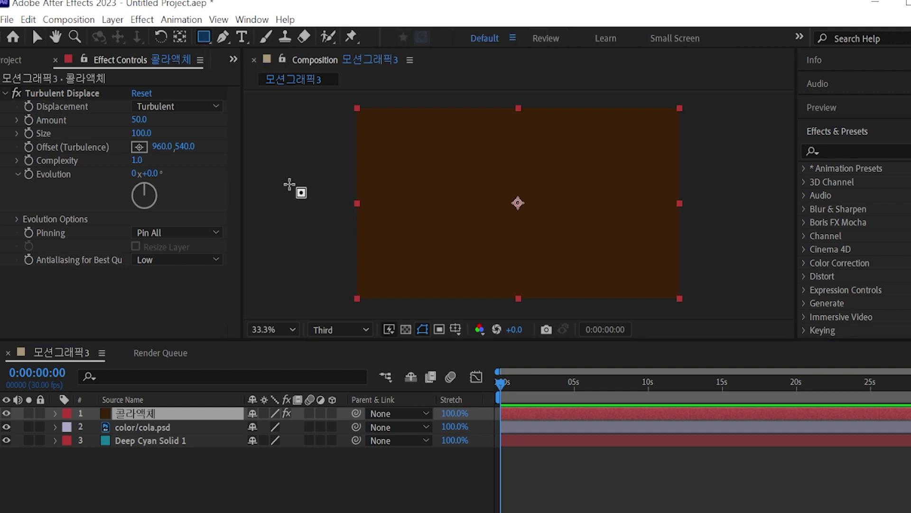
{"action": "left_click_drag", "start_coordinate": [283, 199], "coordinate": [741, 342]}
{"action": "key", "text": "v"}
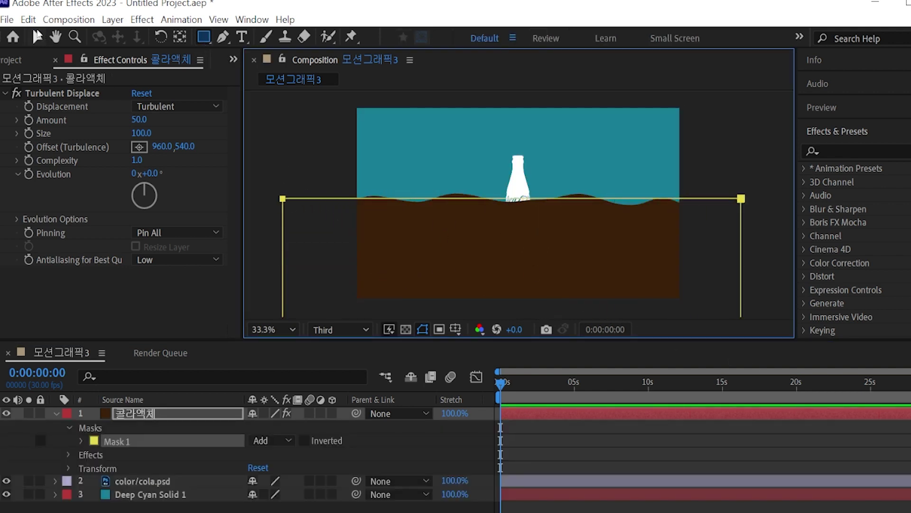
{"action": "left_click", "coordinate": [735, 213]}
{"action": "key", "text": "comma"}
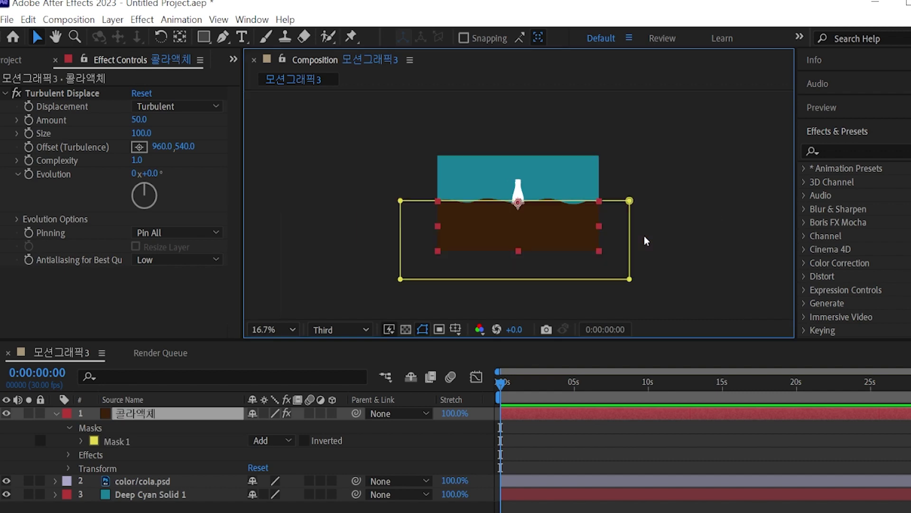
{"action": "left_click", "coordinate": [678, 253]}
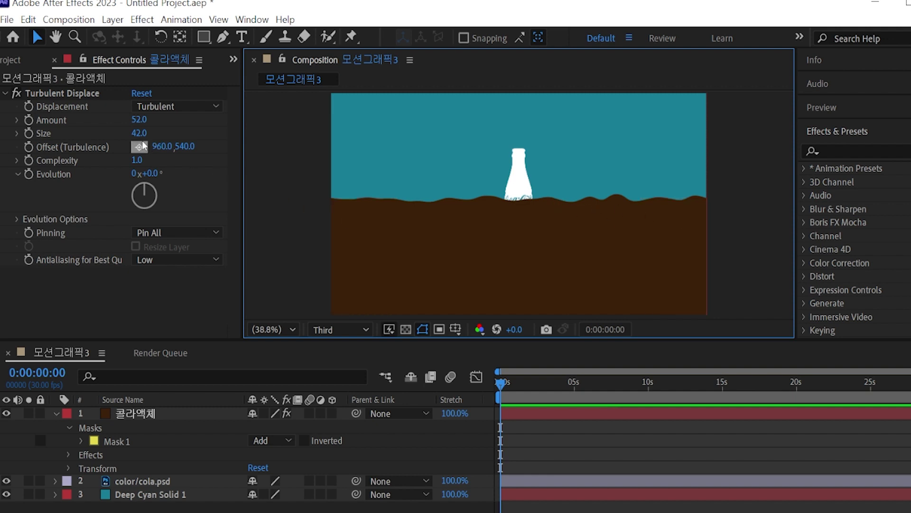
Step: Set the Turbulent Displace Amount to 86 and Size to 34 on the 콜라액체 layer
{"action": "left_click", "coordinate": [133, 133]}
{"action": "left_click_drag", "start_coordinate": [133, 133], "coordinate": [171, 119]}
{"action": "left_click", "coordinate": [736, 207]}
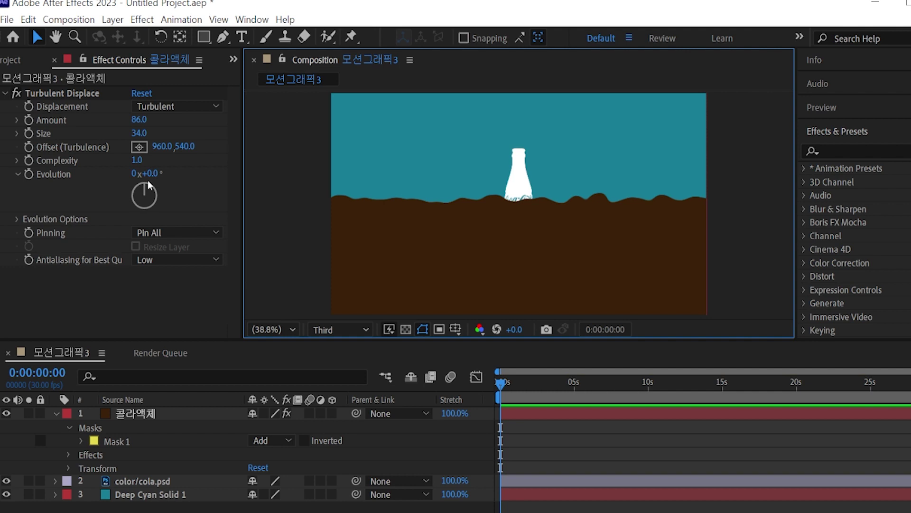
Step: Keyframe the Turbulent Displace Evolution at 0x+0.0° at 0:00:00:00 and at 1x+125.0° at 0:00:14:24
{"action": "left_click_drag", "start_coordinate": [148, 191], "coordinate": [204, 275]}
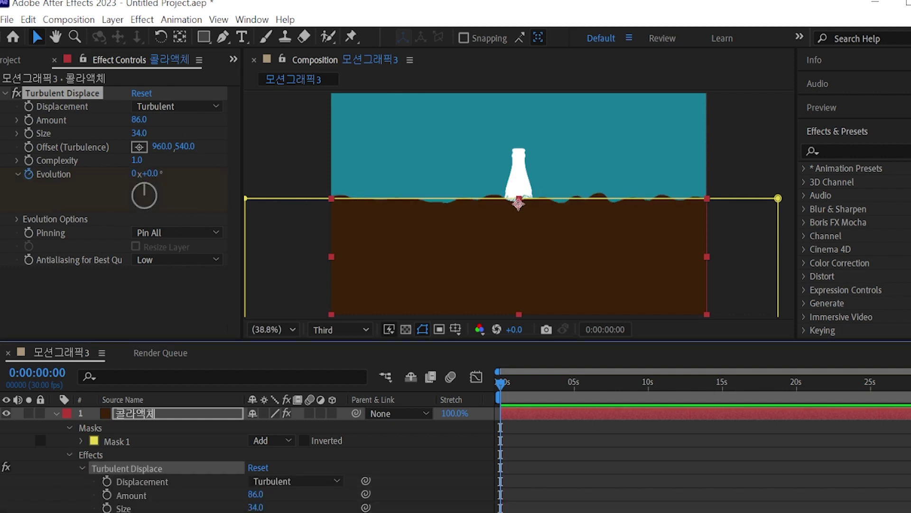
{"action": "scroll", "coordinate": [144, 474], "scroll_direction": "down", "scroll_amount": 3}
{"action": "scroll", "coordinate": [132, 451], "scroll_direction": "up", "scroll_amount": 1}
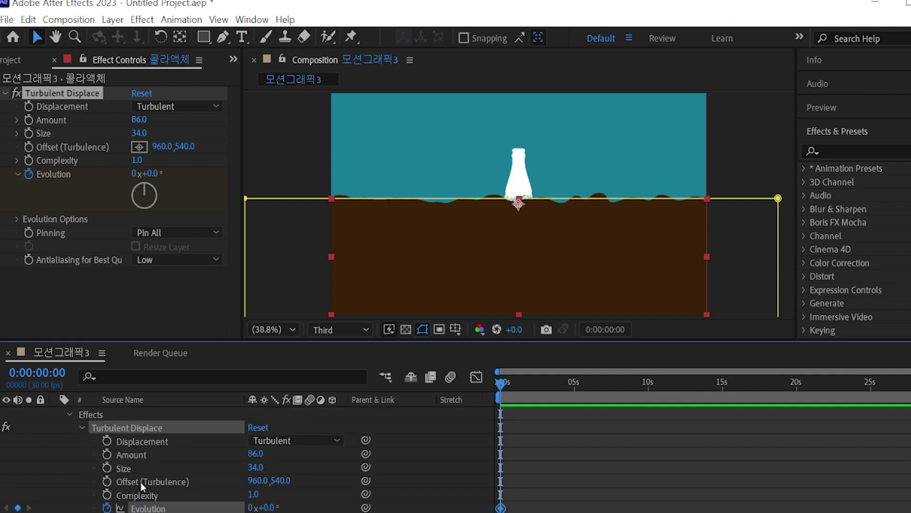
{"action": "scroll", "coordinate": [141, 482], "scroll_direction": "down", "scroll_amount": 1}
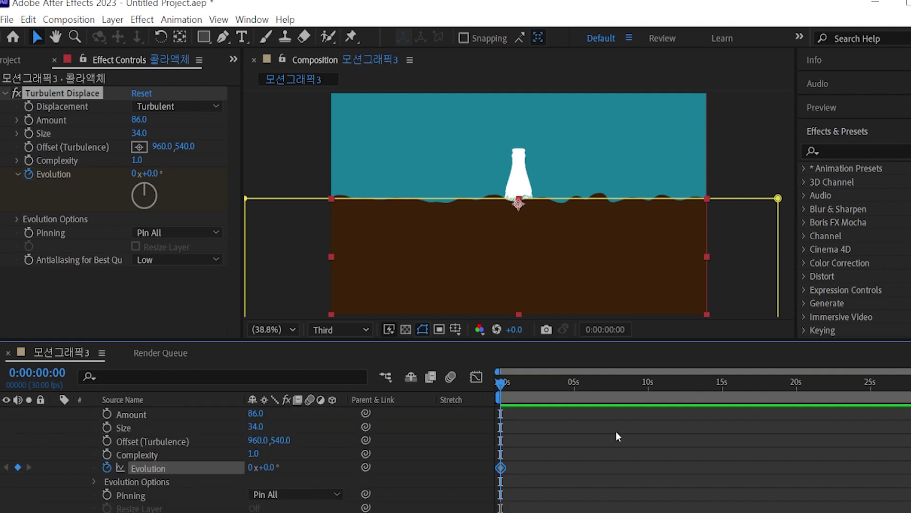
{"action": "left_click_drag", "start_coordinate": [519, 380], "coordinate": [720, 448]}
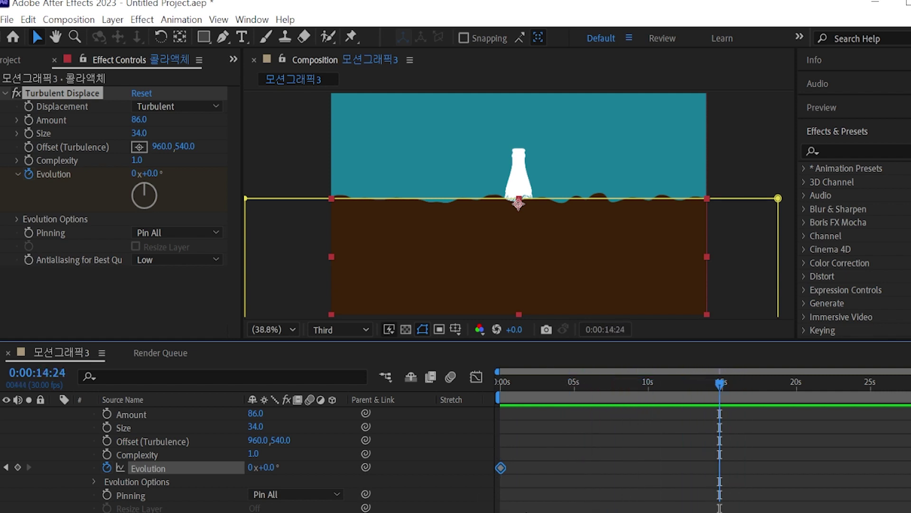
{"action": "left_click_drag", "start_coordinate": [145, 190], "coordinate": [95, 232]}
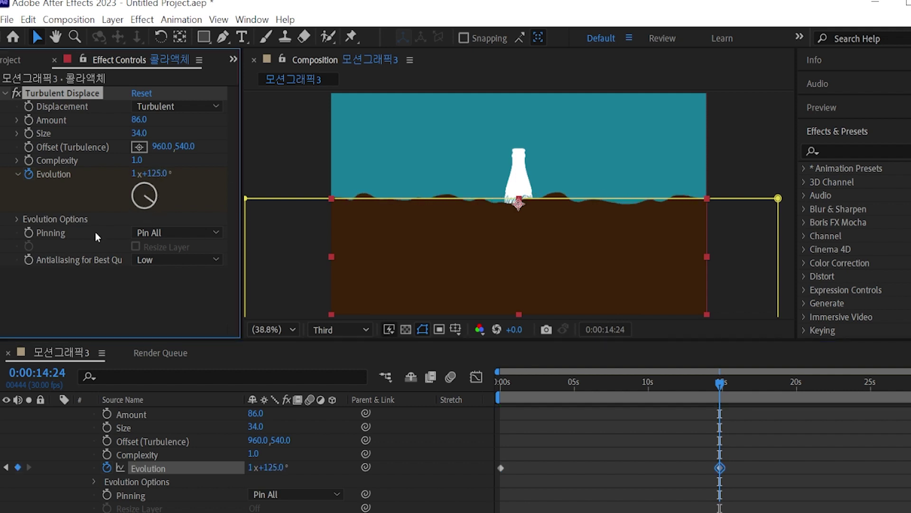
Step: Set the Turbulent Displace Evolution keyframe at 0:00:14:24 to 7x+81.0° and return to the start of the timeline
{"action": "left_click_drag", "start_coordinate": [42, 120], "coordinate": [169, 173]}
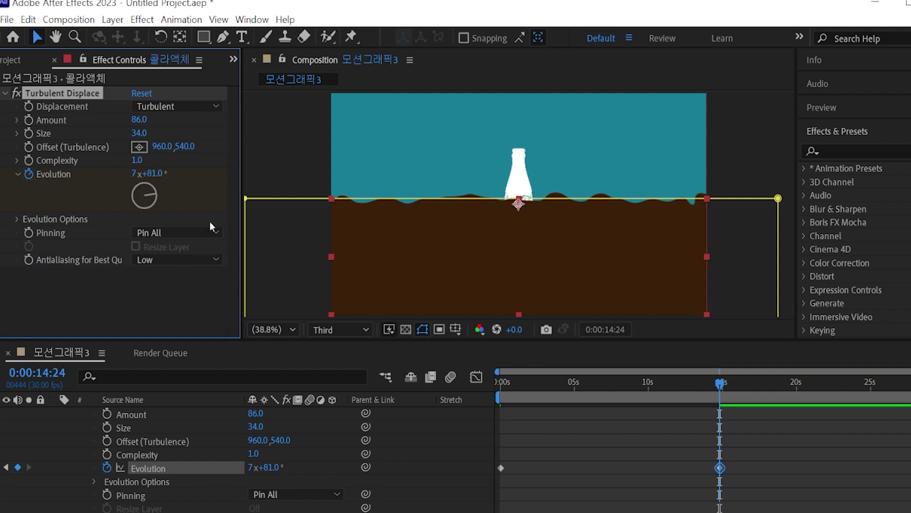
{"action": "left_click_drag", "start_coordinate": [706, 376], "coordinate": [378, 399]}
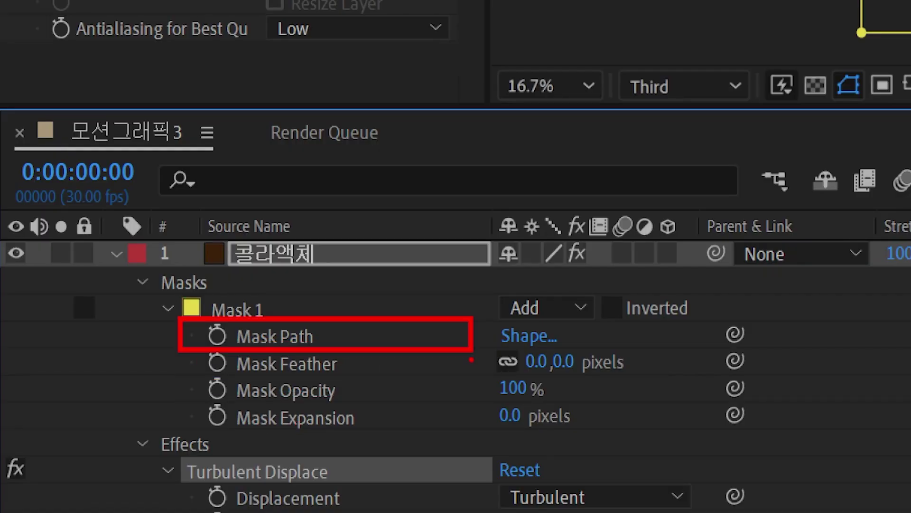
Step: Keyframe the 콜라액체 Mask Path at 0:00:00:00 with the mask's upper edge level with the bottle's base
{"action": "left_click_drag", "start_coordinate": [448, 333], "coordinate": [481, 176]}
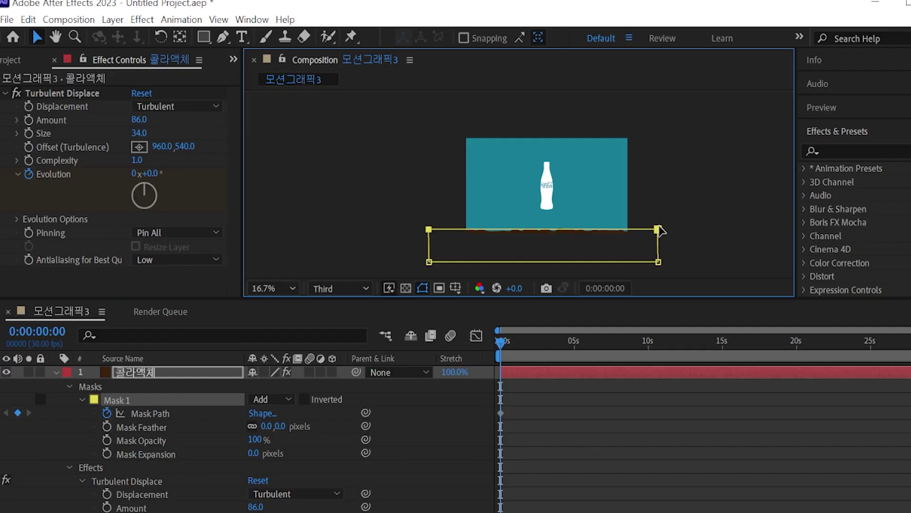
{"action": "mouse_move", "coordinate": [659, 230]}
{"action": "left_mouse_down"}
{"action": "mouse_move", "coordinate": [659, 207]}
{"action": "mouse_move", "coordinate": [659, 230]}
{"action": "mouse_move", "coordinate": [663, 214]}
{"action": "left_mouse_up"}
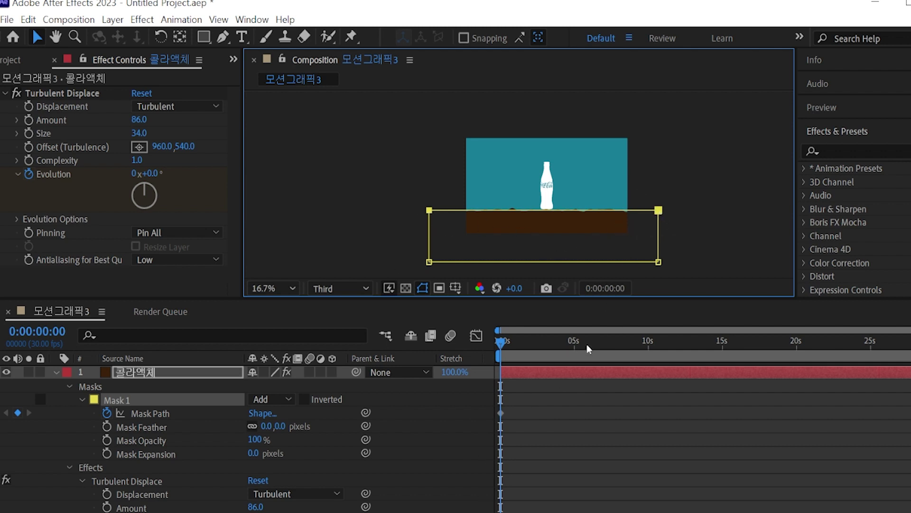
{"action": "left_click", "coordinate": [501, 413]}
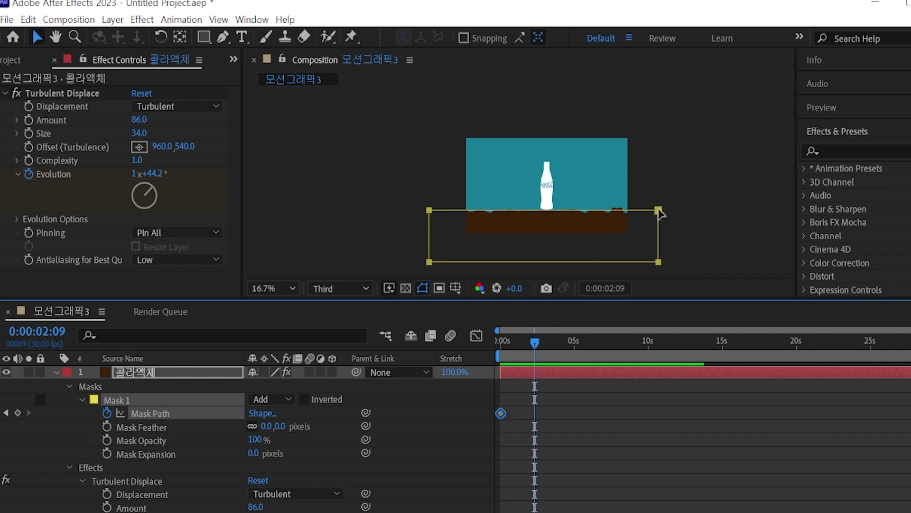
Step: At 0:00:02:09, keyframe the mask's upper edge raised to the bottle's neck, and preview the rising liquid from the start
{"action": "left_click", "coordinate": [566, 223]}
{"action": "left_click_drag", "start_coordinate": [401, 199], "coordinate": [704, 236]}
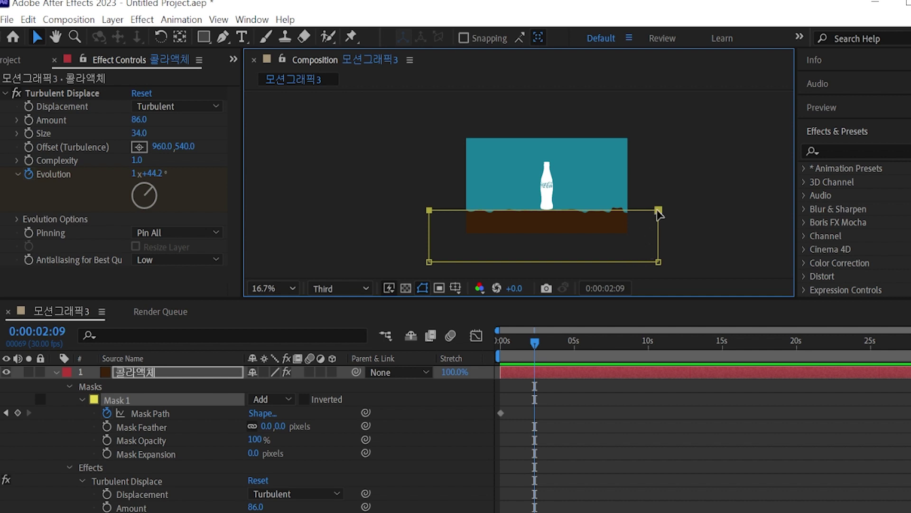
{"action": "left_click_drag", "start_coordinate": [659, 212], "coordinate": [656, 171]}
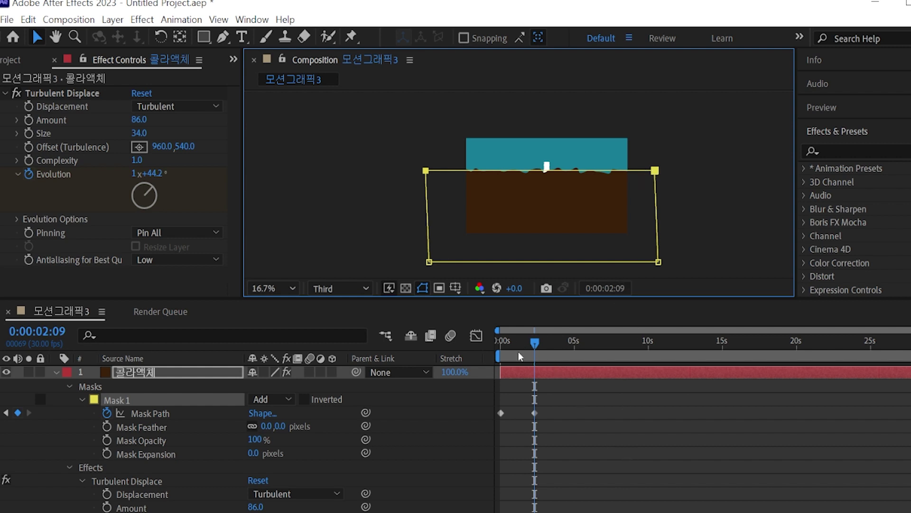
{"action": "left_click_drag", "start_coordinate": [524, 346], "coordinate": [464, 379]}
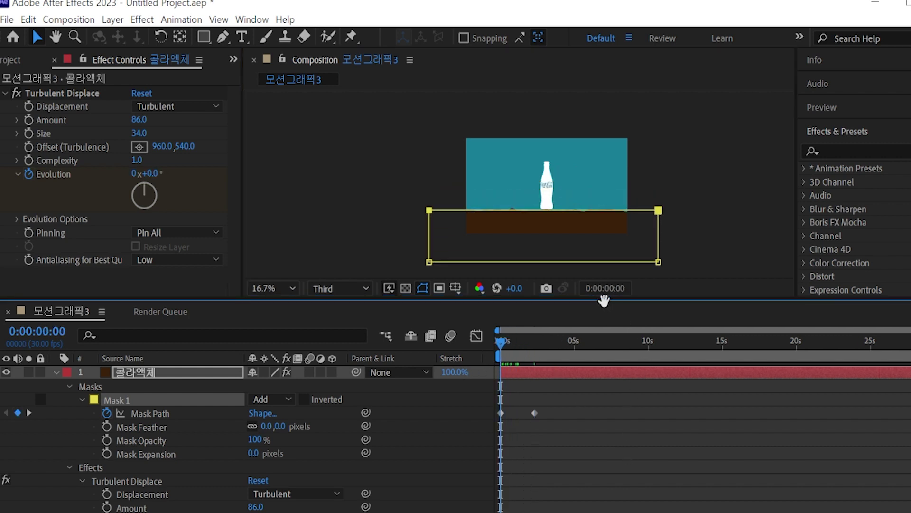
{"action": "key", "text": "space"}
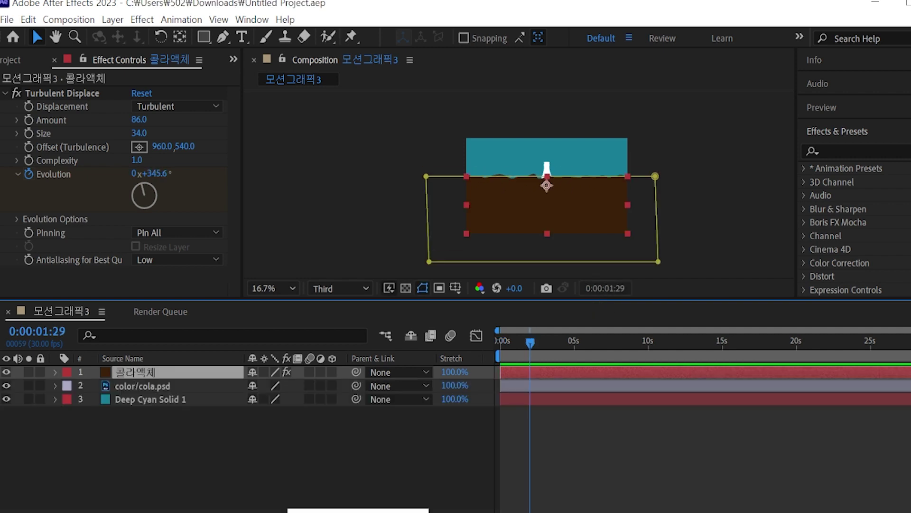
Step: Set color/cola.psd as the track matte of the 콜라액체 layer and preview the fill from the start
{"action": "left_click", "coordinate": [358, 510]}
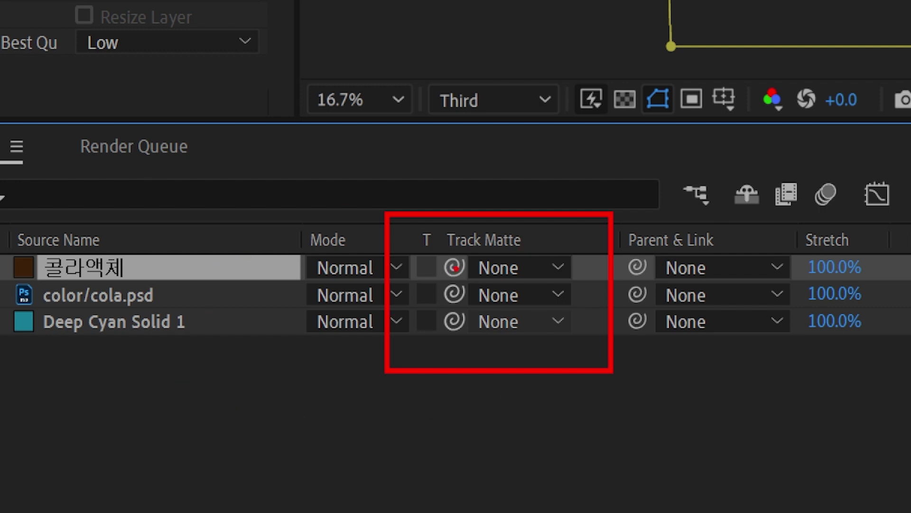
{"action": "mouse_move", "coordinate": [455, 268]}
{"action": "left_mouse_down"}
{"action": "mouse_move", "coordinate": [321, 305]}
{"action": "mouse_move", "coordinate": [183, 286]}
{"action": "left_mouse_up"}
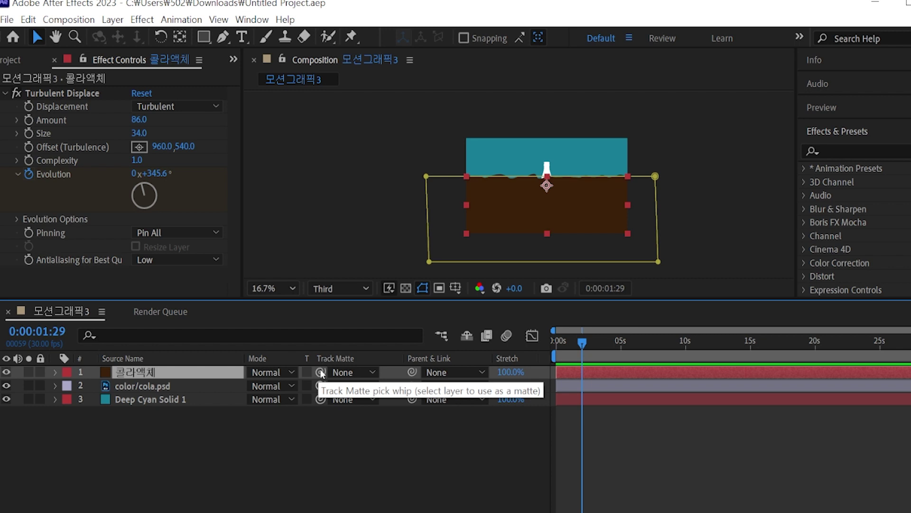
{"action": "left_click_drag", "start_coordinate": [321, 372], "coordinate": [152, 385]}
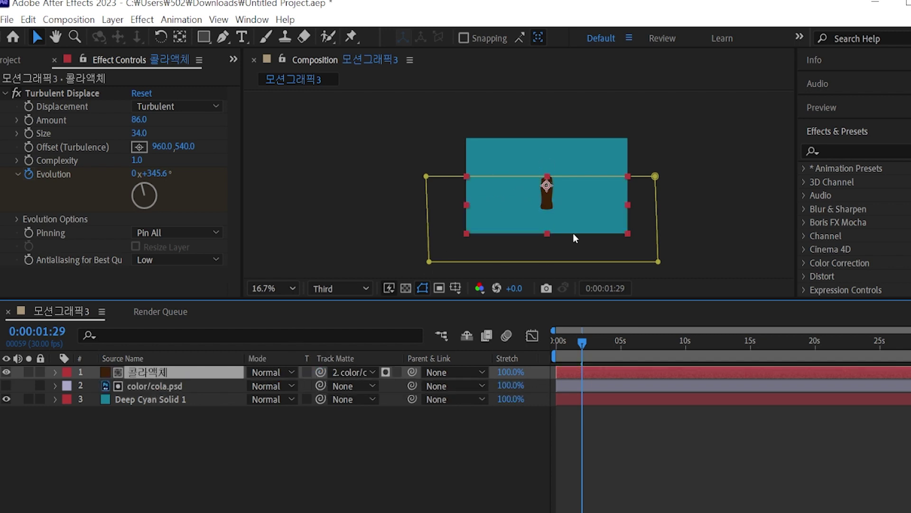
{"action": "left_click_drag", "start_coordinate": [588, 345], "coordinate": [545, 358]}
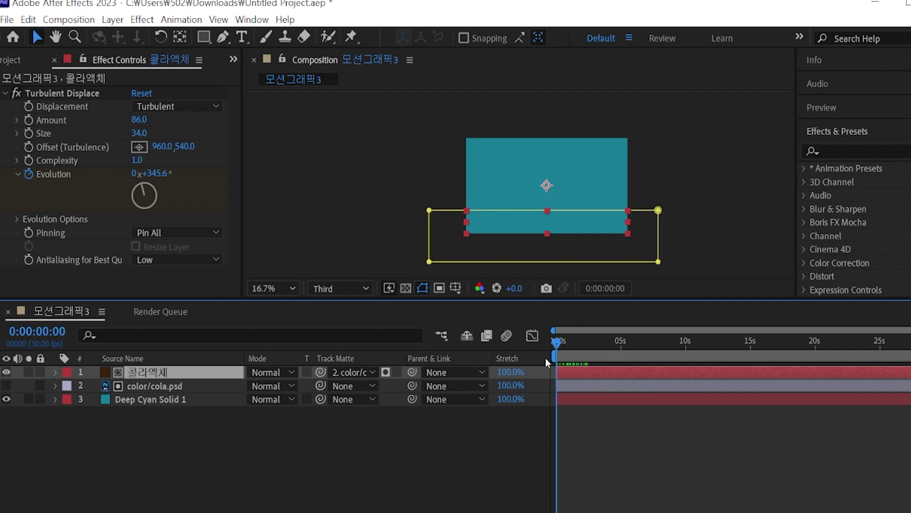
{"action": "key", "text": "space"}
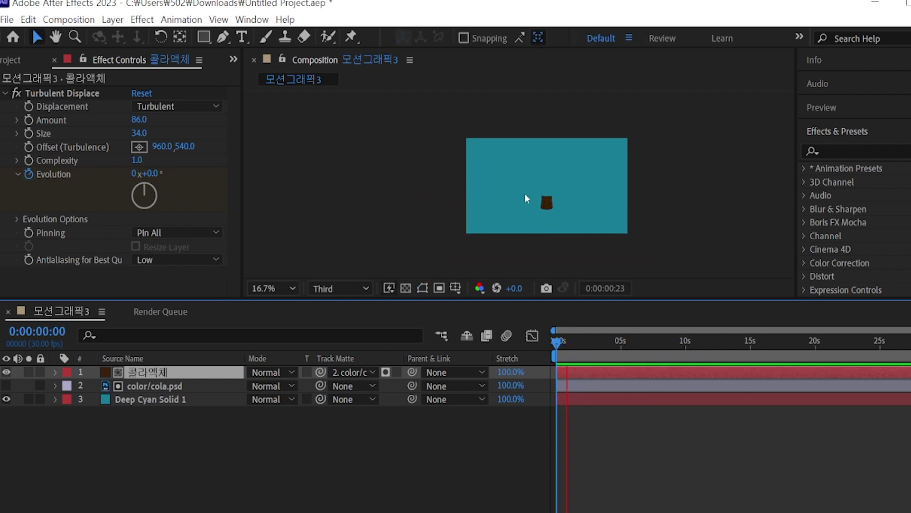
{"action": "key", "text": "space"}
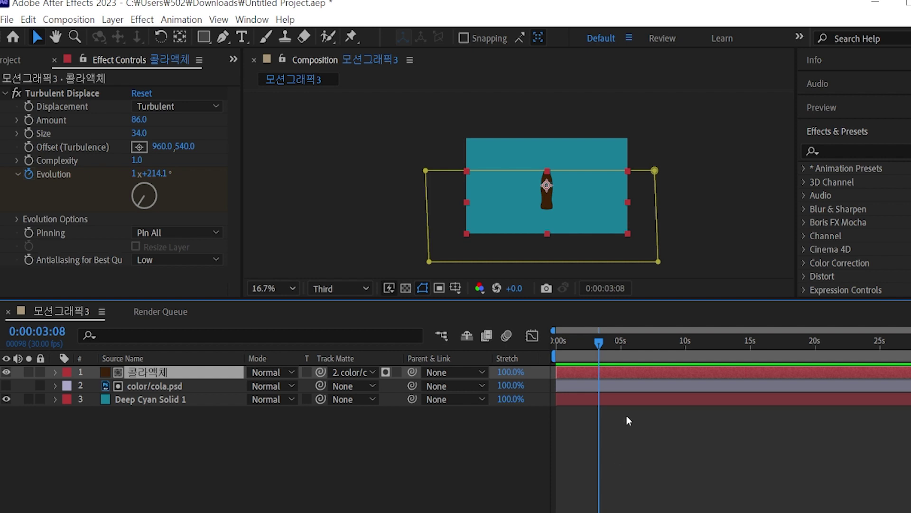
Step: Turn the color/cola.psd matte layer's visibility back on and preview the bottle filling from the start
{"action": "left_click", "coordinate": [6, 385]}
{"action": "key", "text": "Home"}
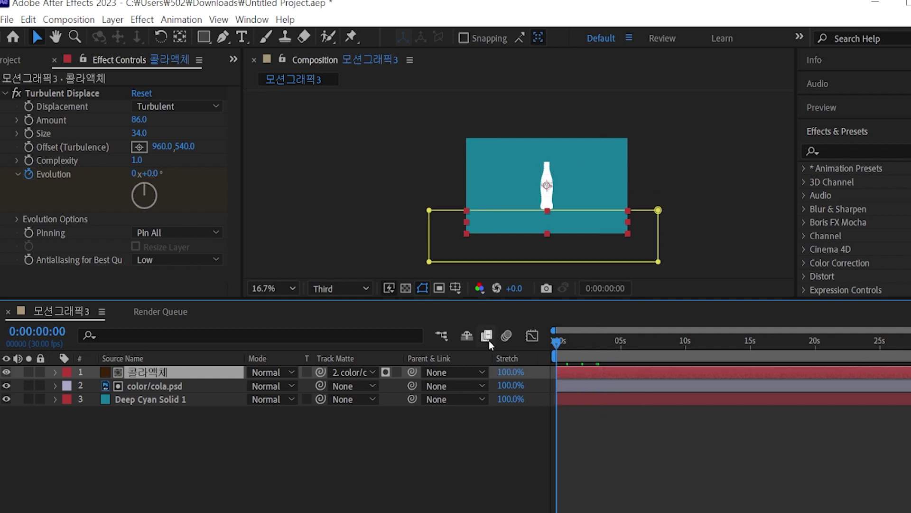
{"action": "key", "text": "space"}
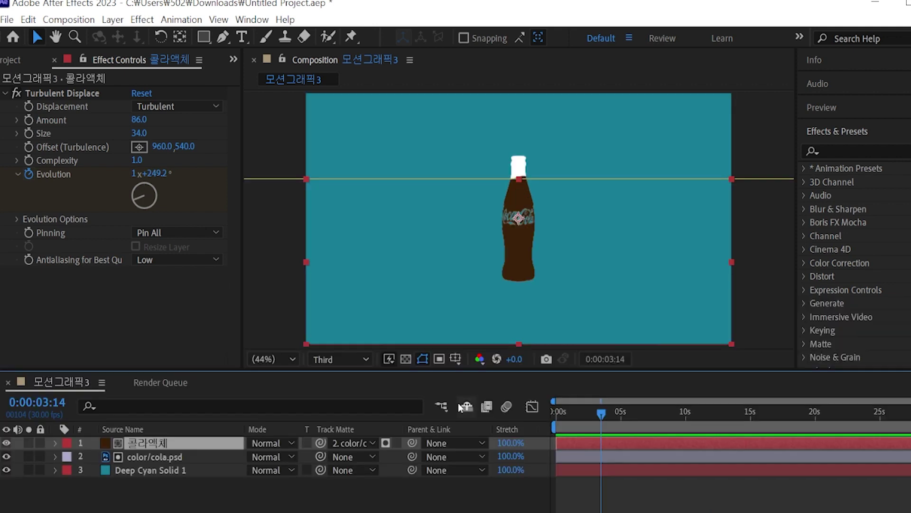
Step: Pre-compose the 콜라액체 and color/cola.psd layers as 콜라병, moving all attributes into the new composition
{"action": "left_click", "coordinate": [152, 456], "text": "shift"}
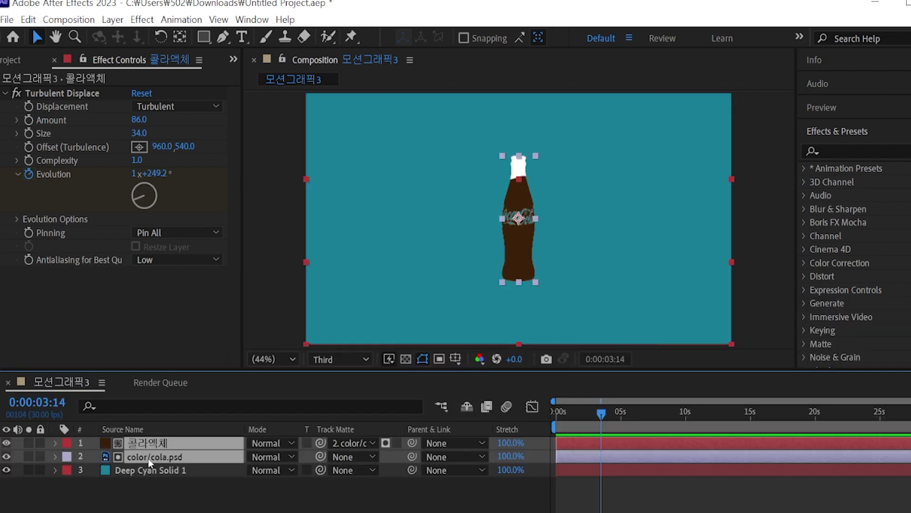
{"action": "left_click", "coordinate": [178, 492]}
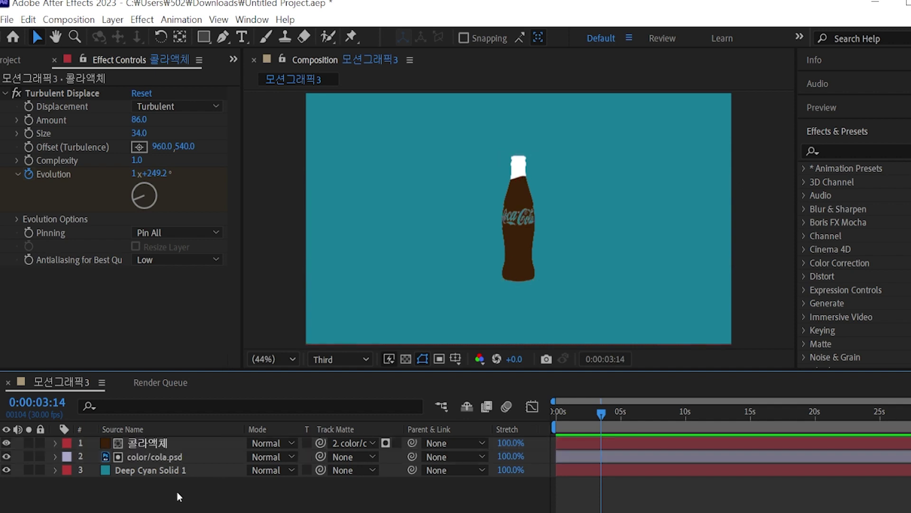
{"action": "left_click", "coordinate": [181, 460]}
{"action": "left_click", "coordinate": [190, 442], "text": "shift"}
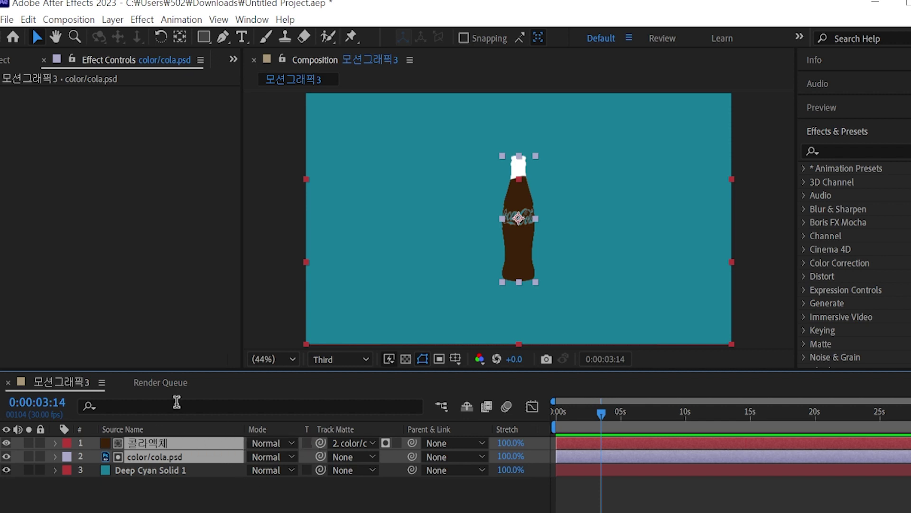
{"action": "right_click", "coordinate": [214, 446]}
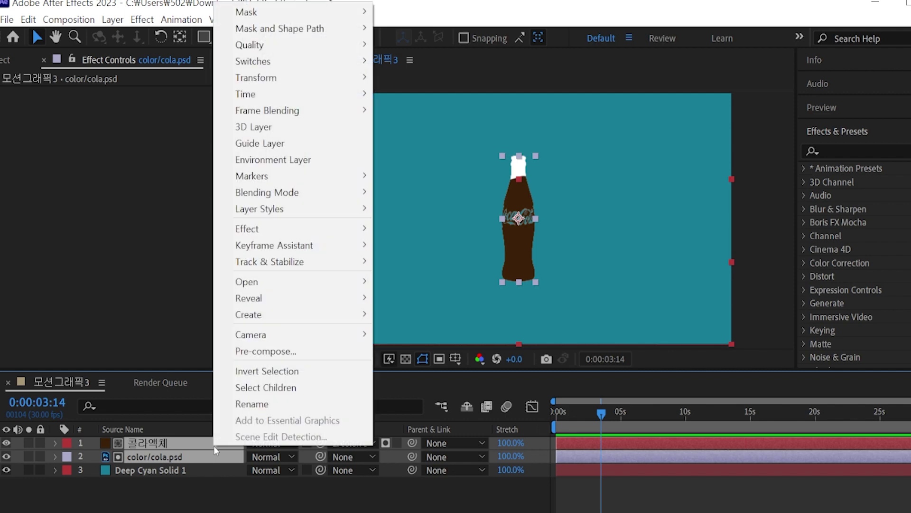
{"action": "left_click", "coordinate": [266, 351]}
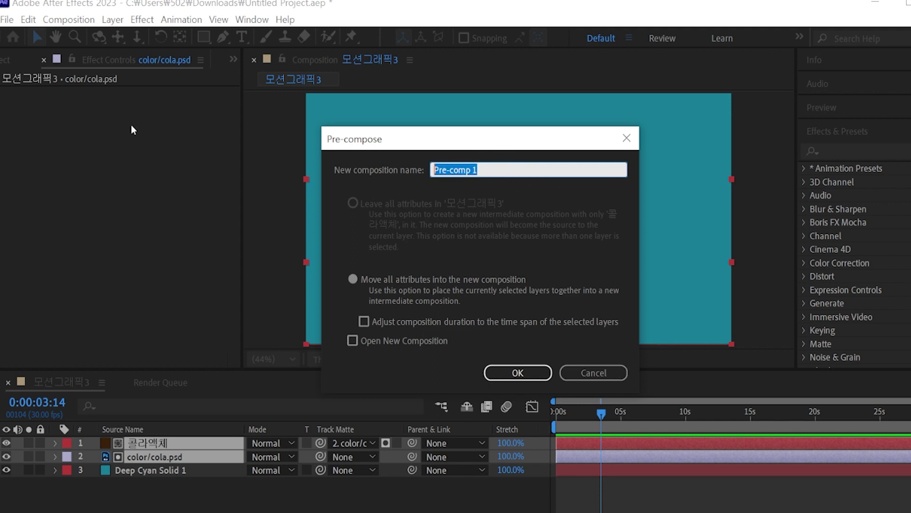
{"action": "type", "text": "콜라병"}
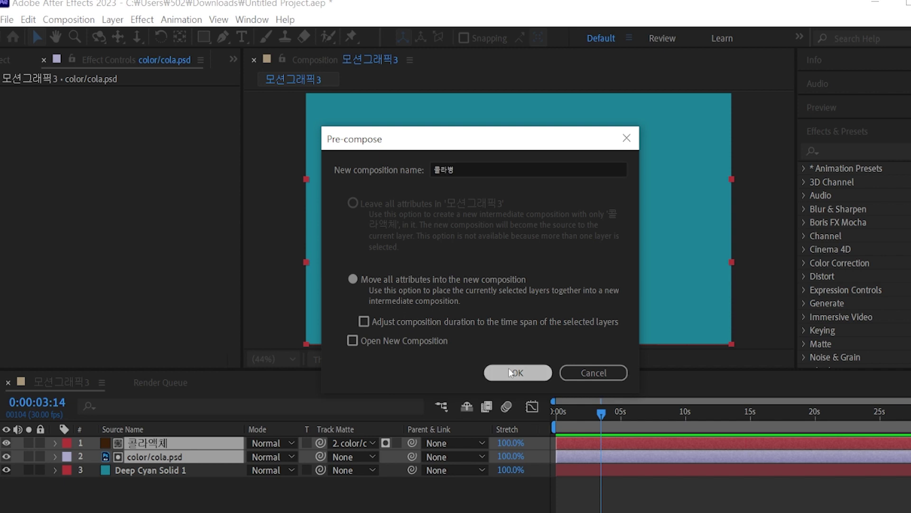
{"action": "left_click", "coordinate": [508, 368]}
Step: Locate the 콜라병 composition among the project items and open it from its layer in 모션그래픽3
{"action": "left_click", "coordinate": [171, 455]}
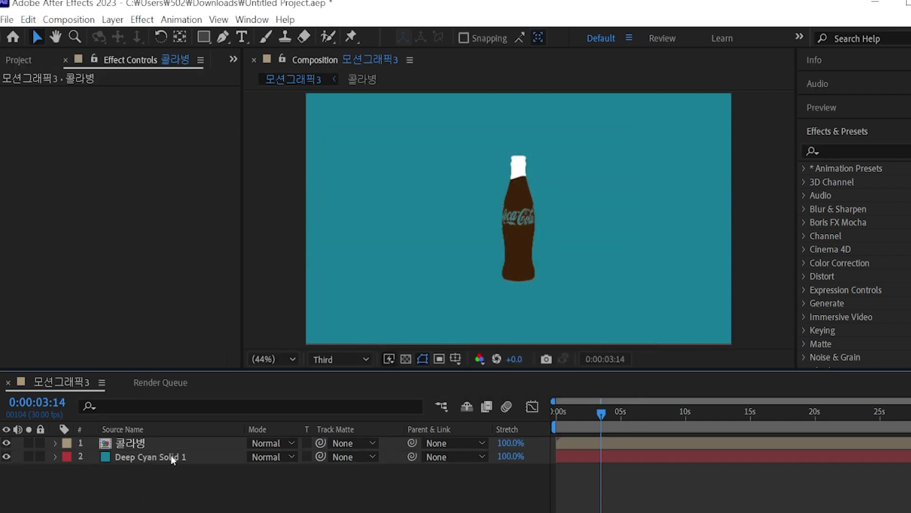
{"action": "key", "text": "ctrl+a"}
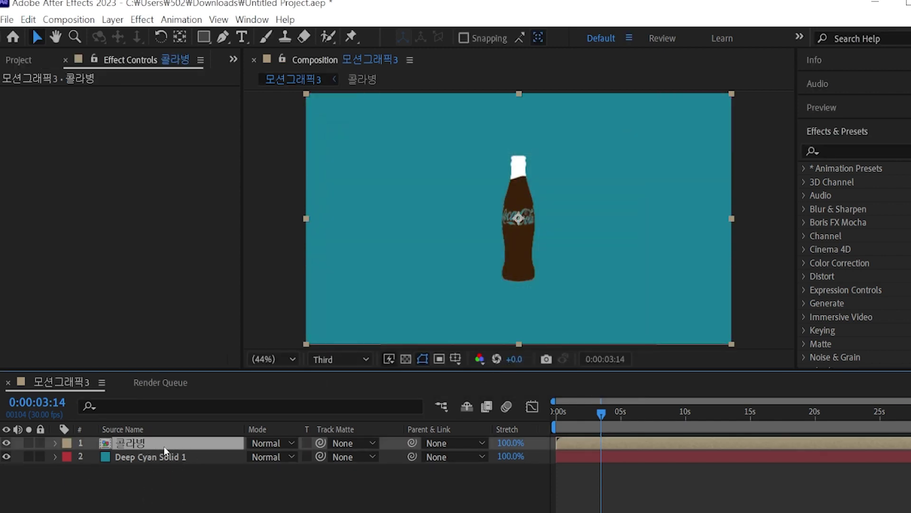
{"action": "mouse_move", "coordinate": [583, 410]}
{"action": "left_mouse_down"}
{"action": "mouse_move", "coordinate": [560, 413]}
{"action": "mouse_move", "coordinate": [640, 413]}
{"action": "mouse_move", "coordinate": [593, 412]}
{"action": "left_mouse_up"}
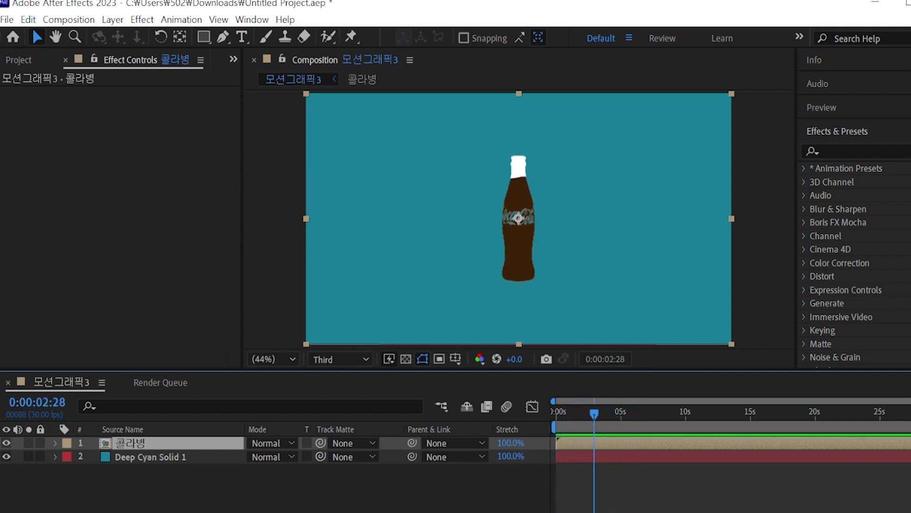
{"action": "left_click", "coordinate": [9, 64]}
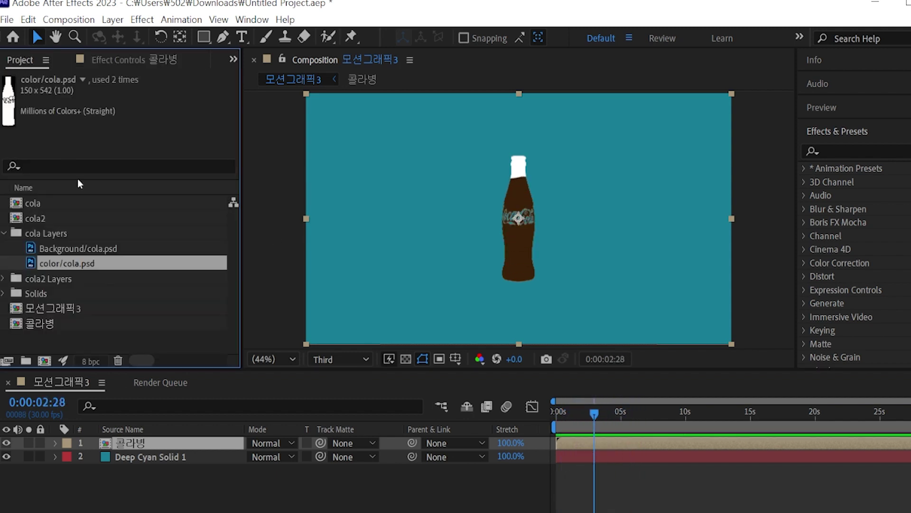
{"action": "left_click", "coordinate": [4, 233]}
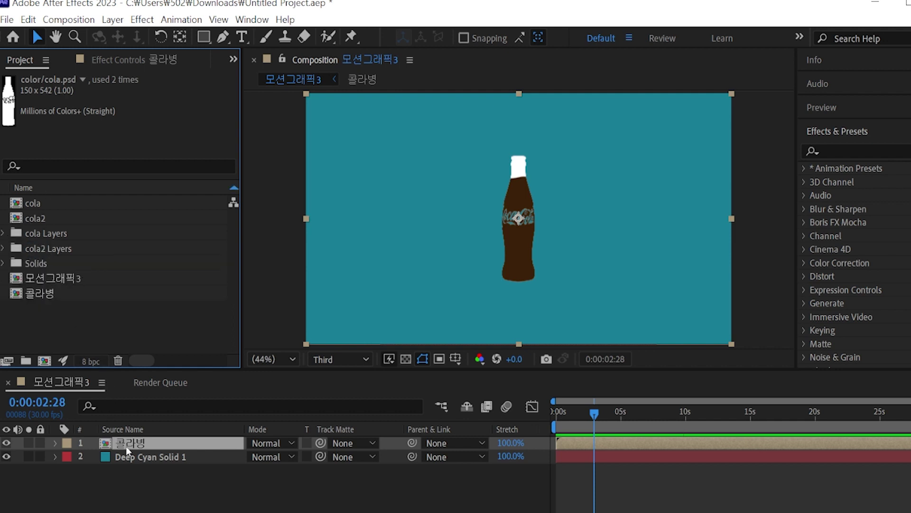
{"action": "left_click", "coordinate": [29, 294]}
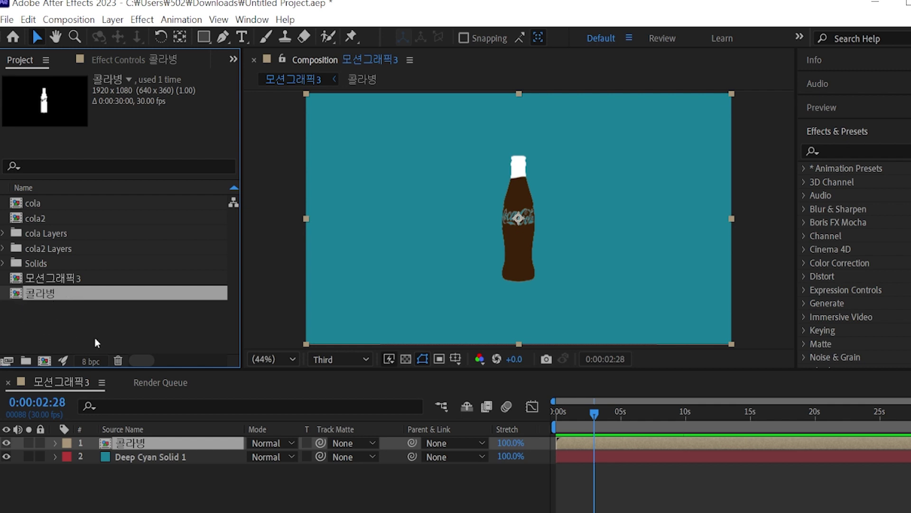
{"action": "double_click", "coordinate": [103, 444]}
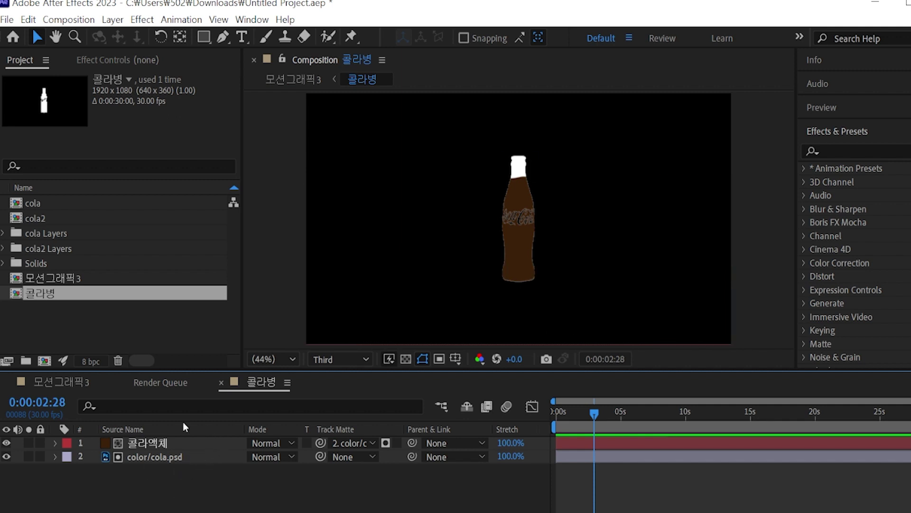
Step: Recolor the 콜라액체 solid inside the 콜라병 composition to bright green, 00FF08
{"action": "left_click", "coordinate": [355, 209]}
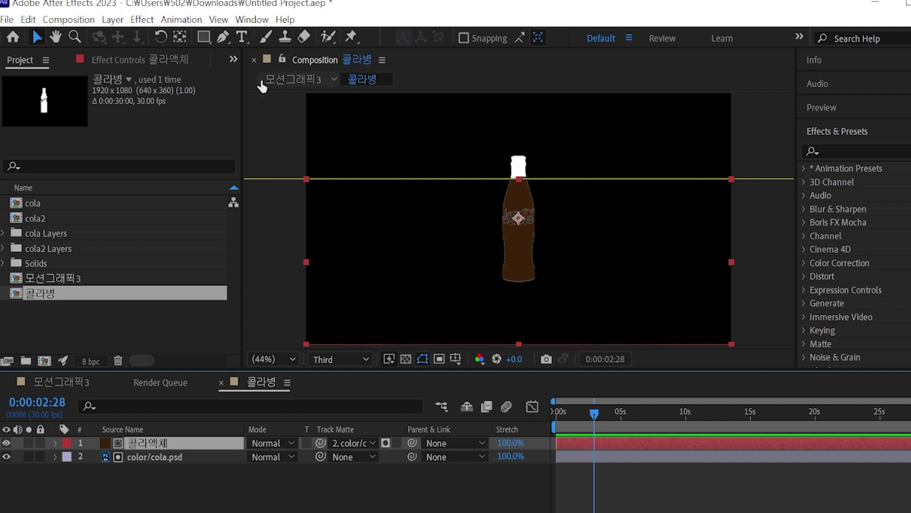
{"action": "left_click", "coordinate": [113, 20]}
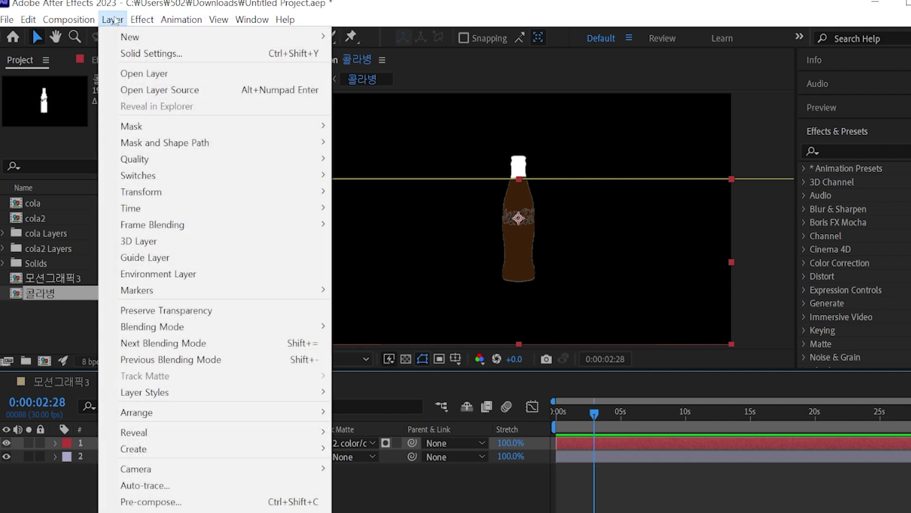
{"action": "left_click", "coordinate": [176, 51]}
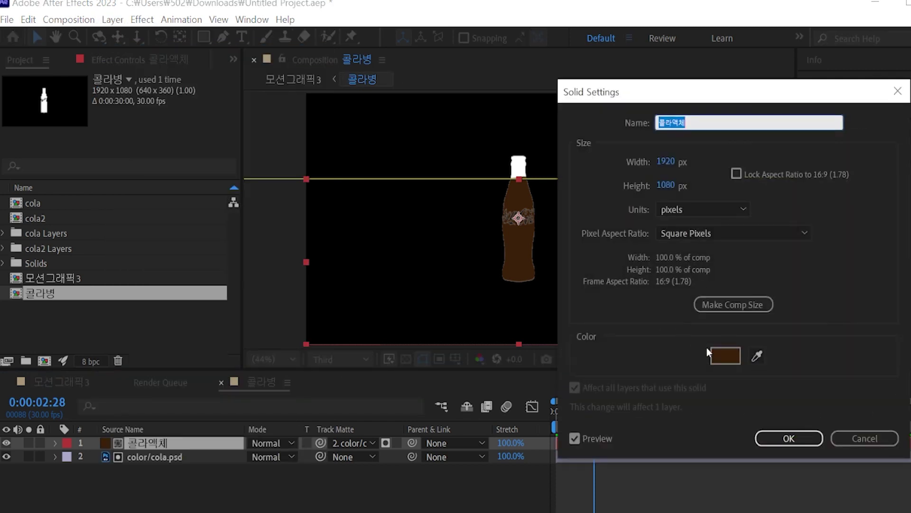
{"action": "left_click", "coordinate": [717, 356]}
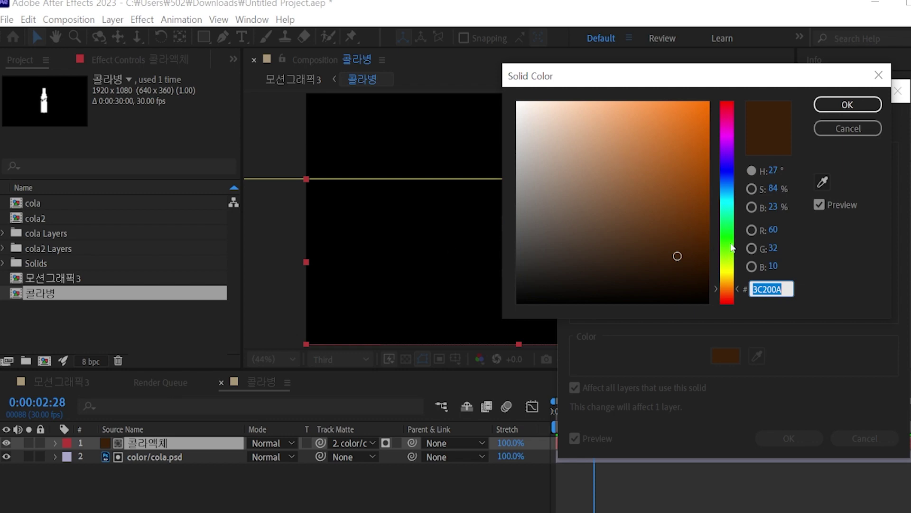
{"action": "left_click", "coordinate": [732, 248]}
{"action": "left_click_drag", "start_coordinate": [704, 157], "coordinate": [709, 101]}
{"action": "left_click", "coordinate": [848, 104]}
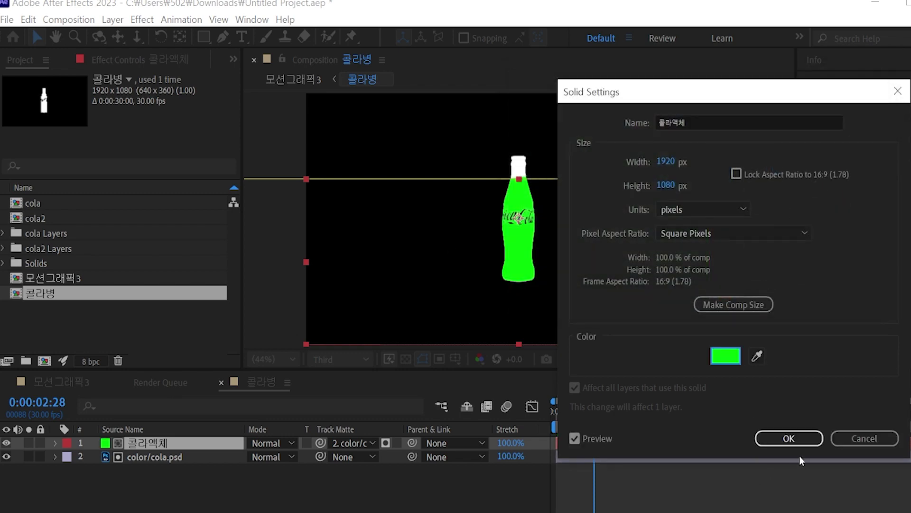
{"action": "left_click", "coordinate": [789, 437]}
Step: Return to the 모션그래픽3 composition and preview the recolored liquid fill from the start
{"action": "left_click", "coordinate": [293, 79]}
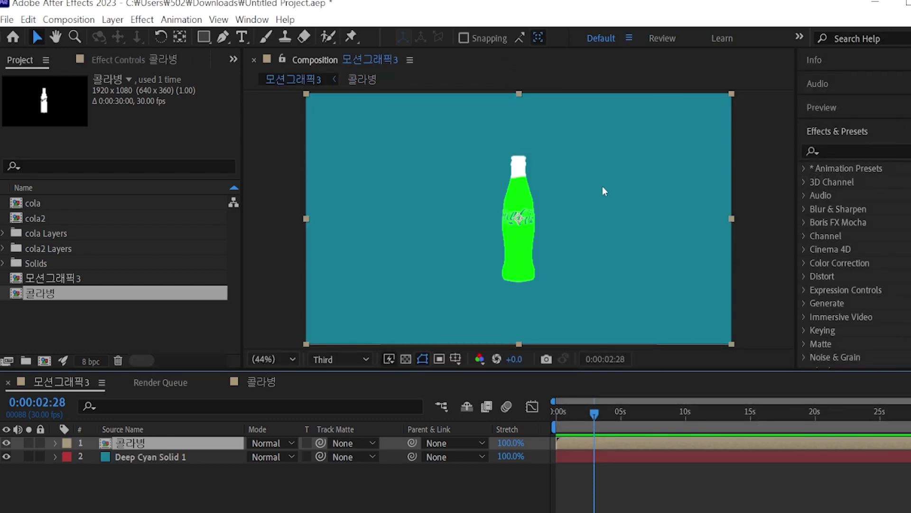
{"action": "left_click_drag", "start_coordinate": [593, 411], "coordinate": [536, 420]}
{"action": "key", "text": "space"}
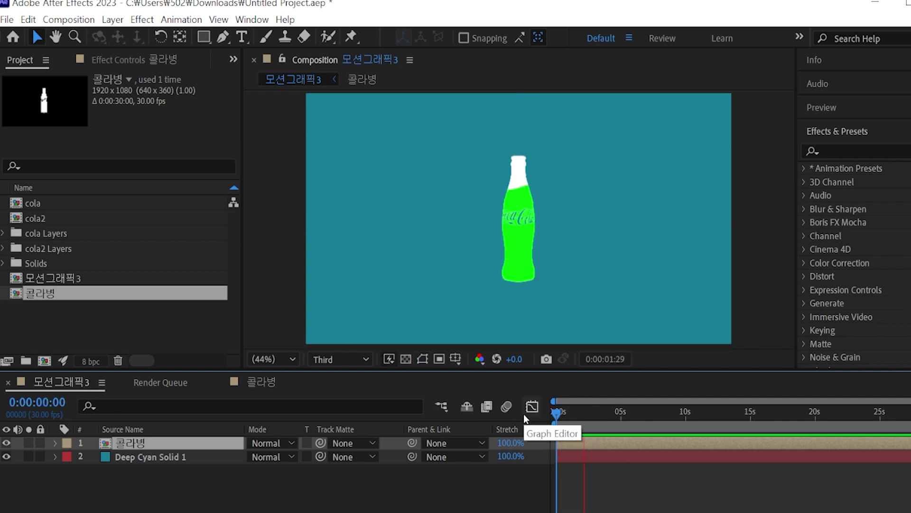
Step: Reopen the 콜라병 composition and set the 콜라액체 solid's color to dark brown, 3E210D
{"action": "double_click", "coordinate": [199, 443]}
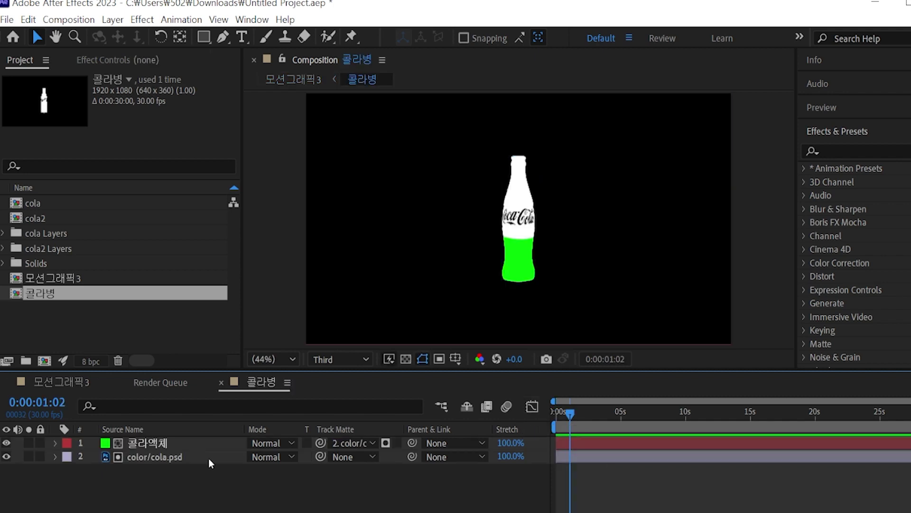
{"action": "left_click", "coordinate": [181, 443]}
{"action": "left_click", "coordinate": [112, 19]}
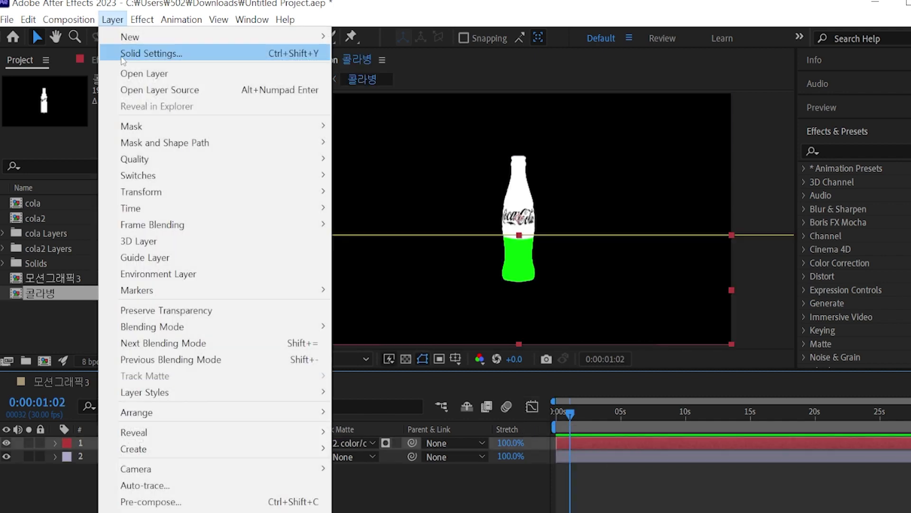
{"action": "left_click", "coordinate": [147, 54]}
{"action": "left_click", "coordinate": [726, 356]}
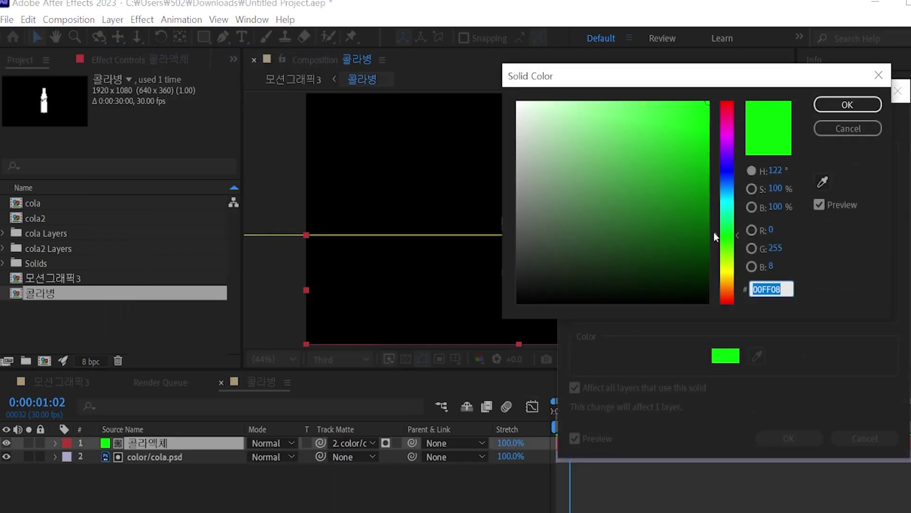
{"action": "left_click_drag", "start_coordinate": [715, 235], "coordinate": [716, 290]}
{"action": "left_click", "coordinate": [669, 252]}
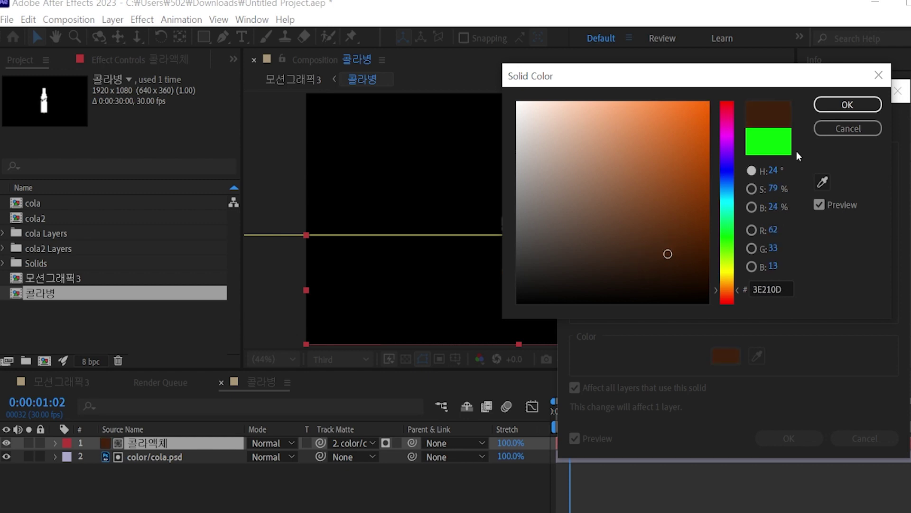
{"action": "left_click", "coordinate": [848, 105]}
{"action": "left_click", "coordinate": [789, 437]}
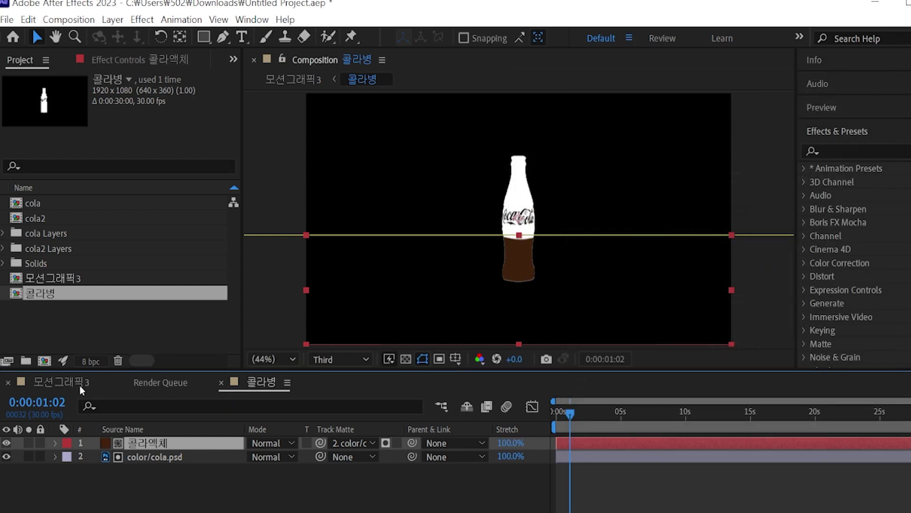
Step: Go back to the 모션그래픽3 composition and play the bottle animation from the beginning
{"action": "left_click", "coordinate": [79, 385]}
{"action": "left_click_drag", "start_coordinate": [593, 415], "coordinate": [559, 426]}
{"action": "key", "text": "space"}
{"action": "key", "text": "space"}
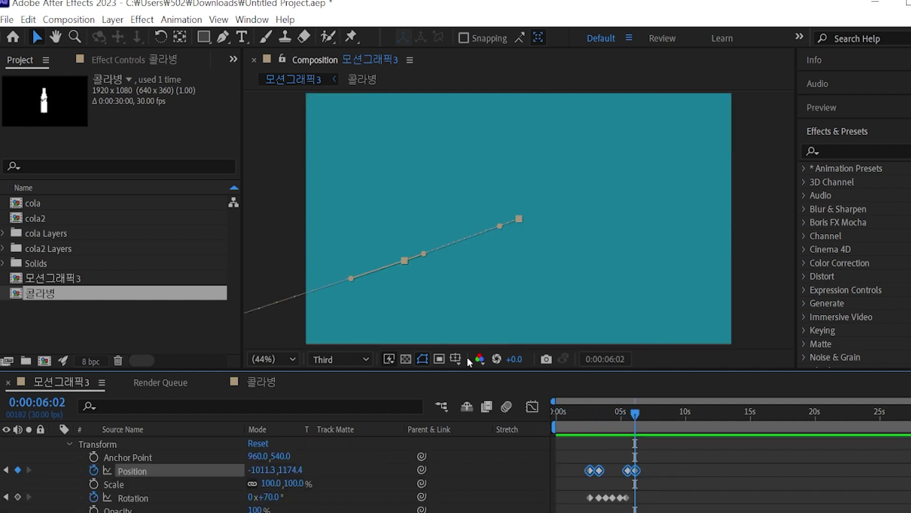
Step: Create a 1920 x 1080 solid layer in 모션그래픽3 with the mid-gray color 808080
{"action": "left_click", "coordinate": [113, 19]}
{"action": "mouse_move", "coordinate": [121, 38]}
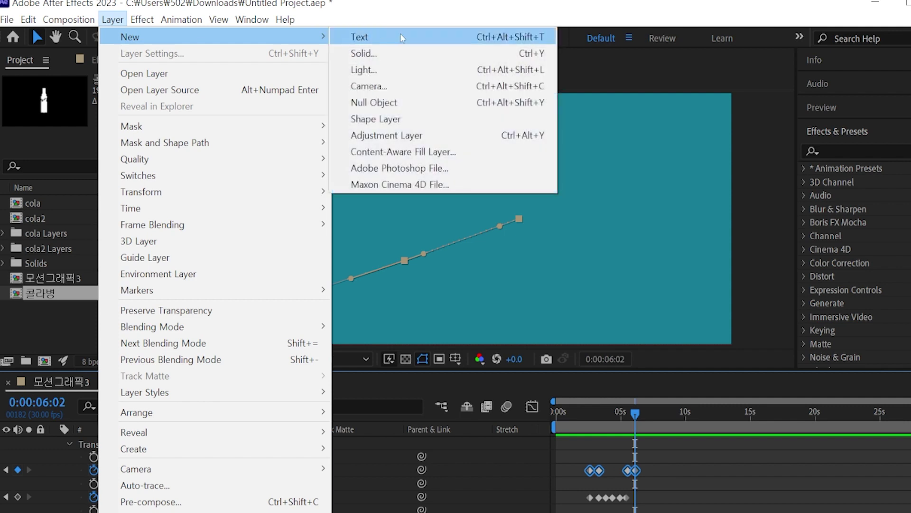
{"action": "left_click", "coordinate": [405, 53]}
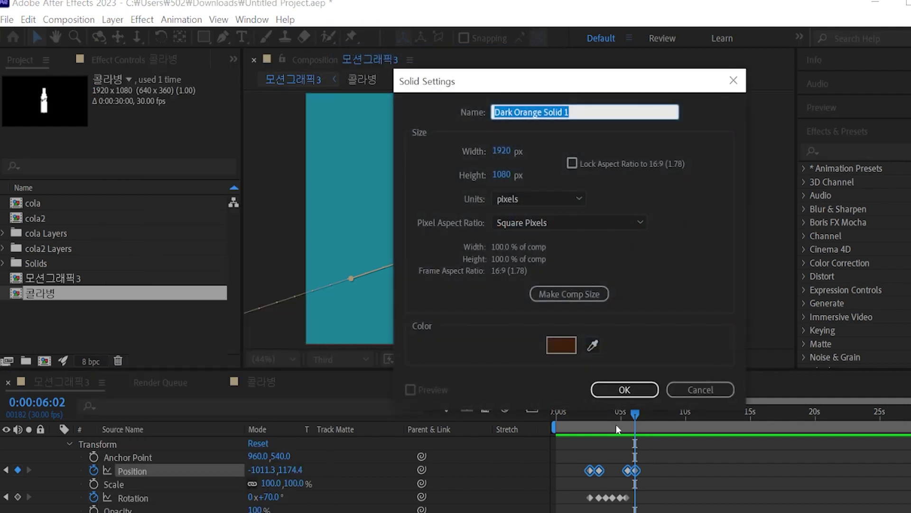
{"action": "left_click", "coordinate": [562, 345]}
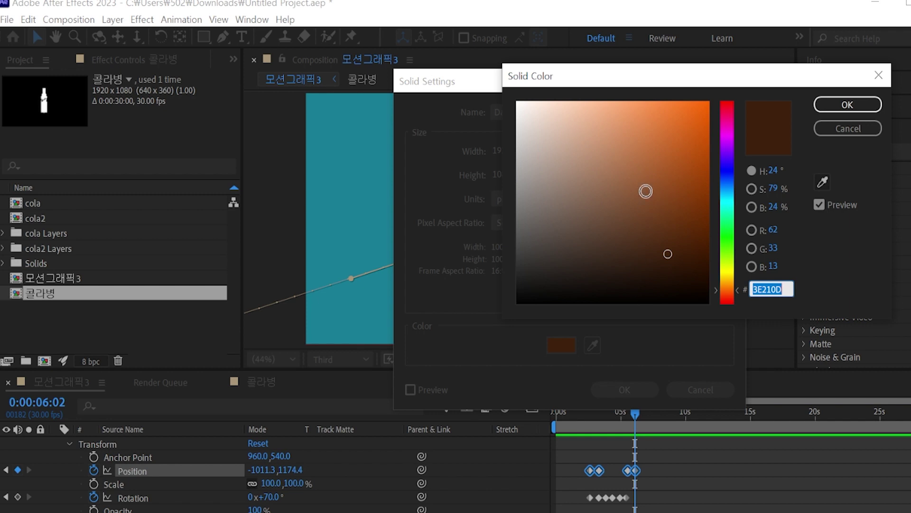
{"action": "mouse_move", "coordinate": [645, 190]}
{"action": "left_mouse_down"}
{"action": "mouse_move", "coordinate": [647, 218]}
{"action": "mouse_move", "coordinate": [592, 193]}
{"action": "mouse_move", "coordinate": [479, 202]}
{"action": "left_mouse_up"}
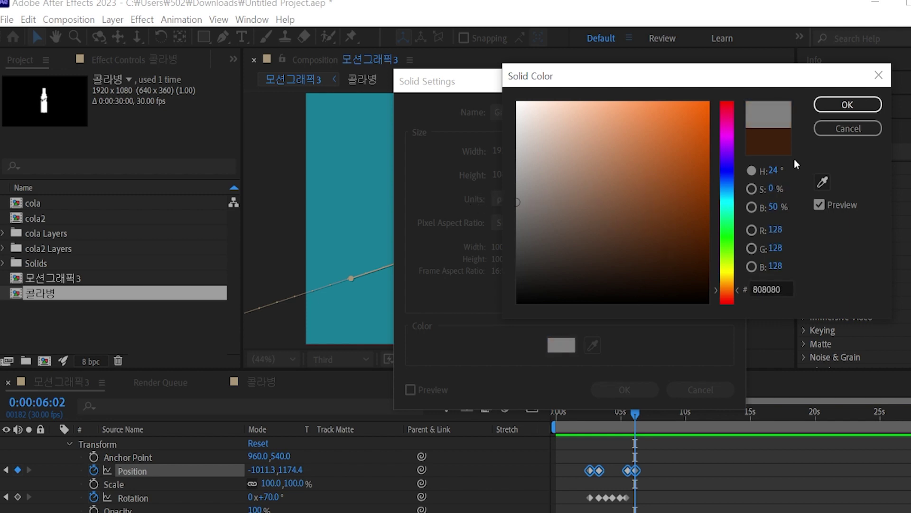
{"action": "left_click", "coordinate": [849, 106]}
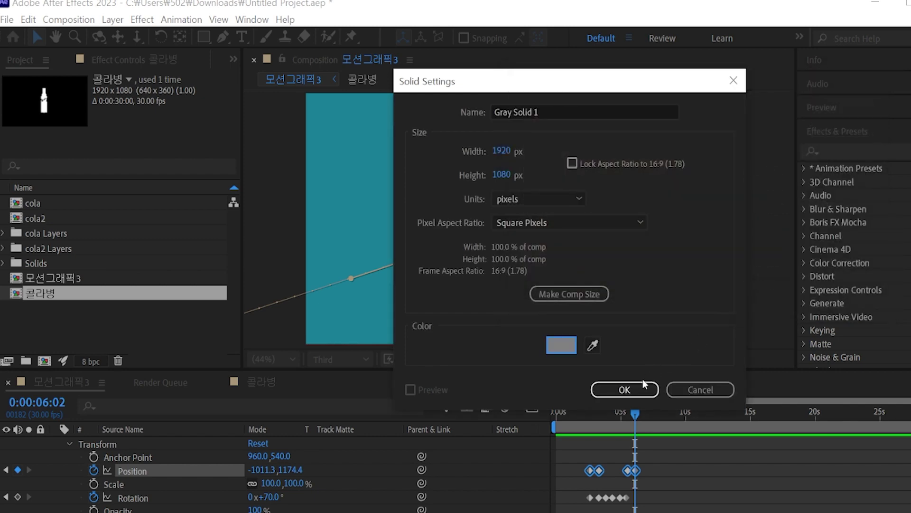
{"action": "left_click", "coordinate": [625, 389]}
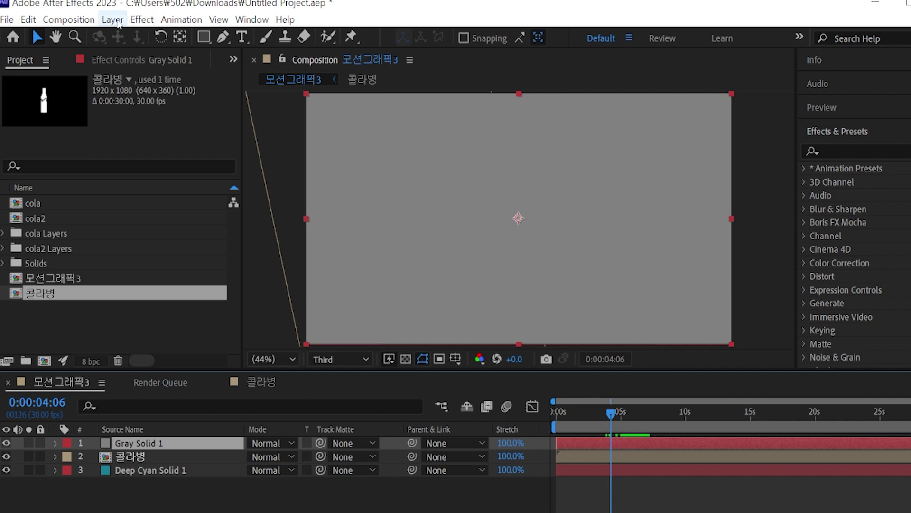
Step: Apply the CC Particle Systems II simulation effect to Gray Solid 1 and scrub through the particle burst
{"action": "left_click", "coordinate": [142, 20]}
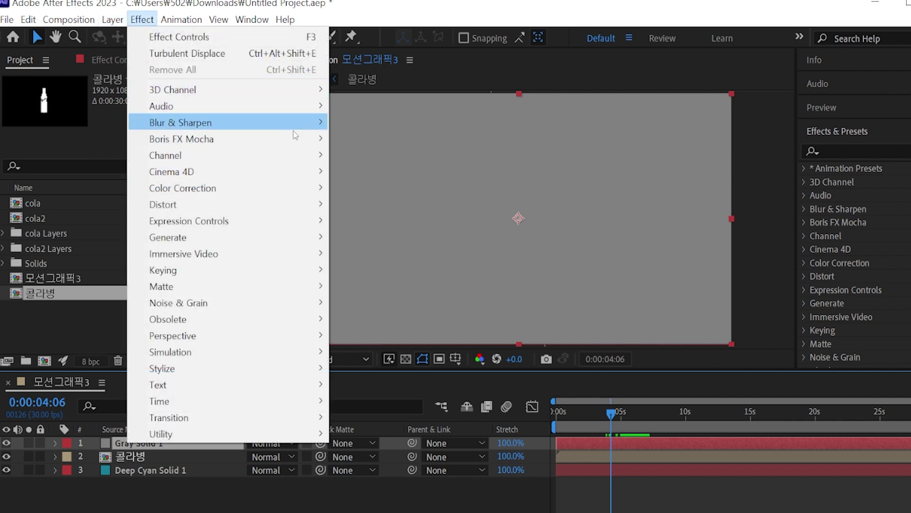
{"action": "mouse_move", "coordinate": [301, 190]}
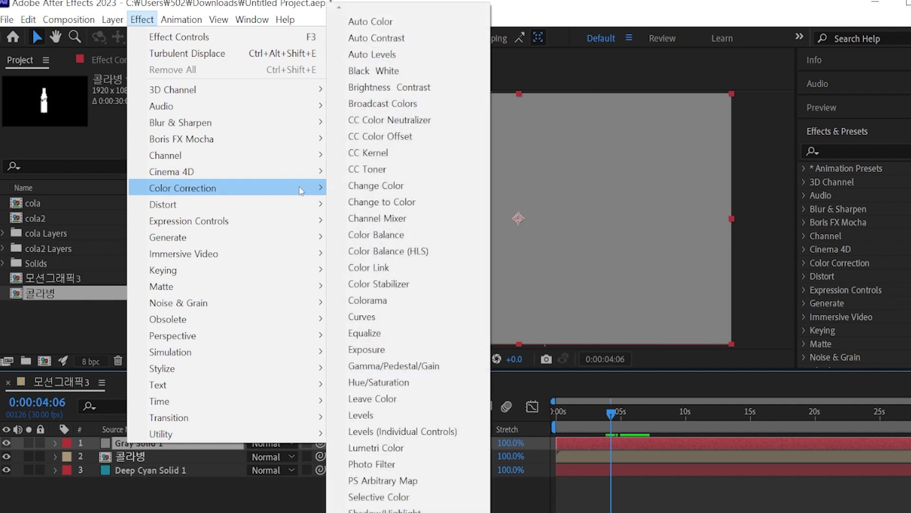
{"action": "mouse_move", "coordinate": [294, 361]}
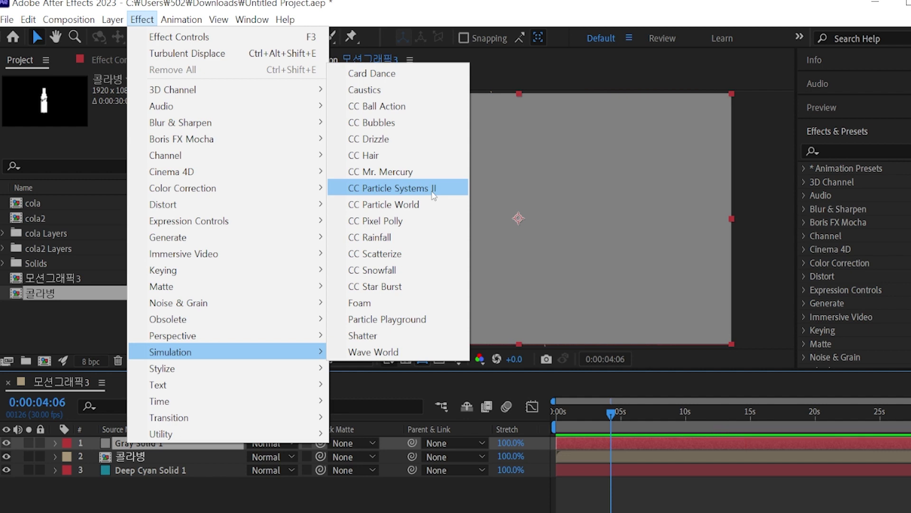
{"action": "left_click", "coordinate": [433, 191]}
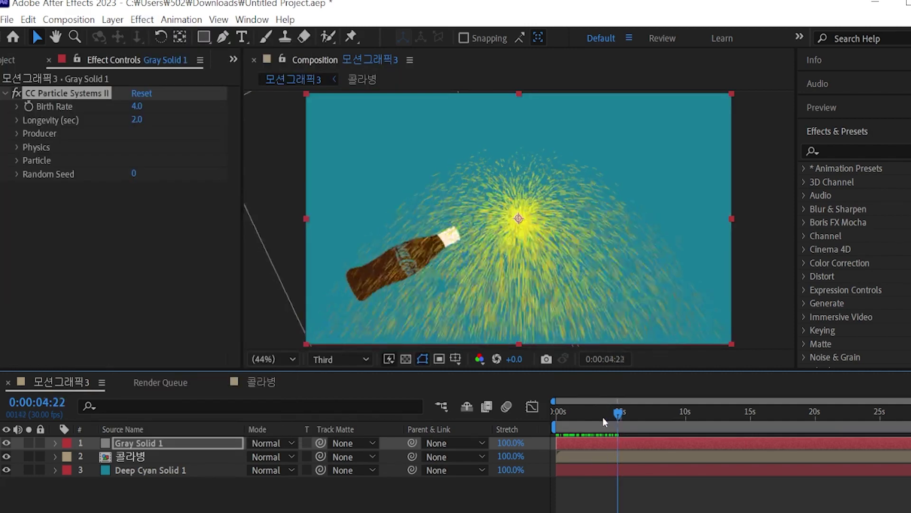
{"action": "left_click_drag", "start_coordinate": [603, 416], "coordinate": [593, 448]}
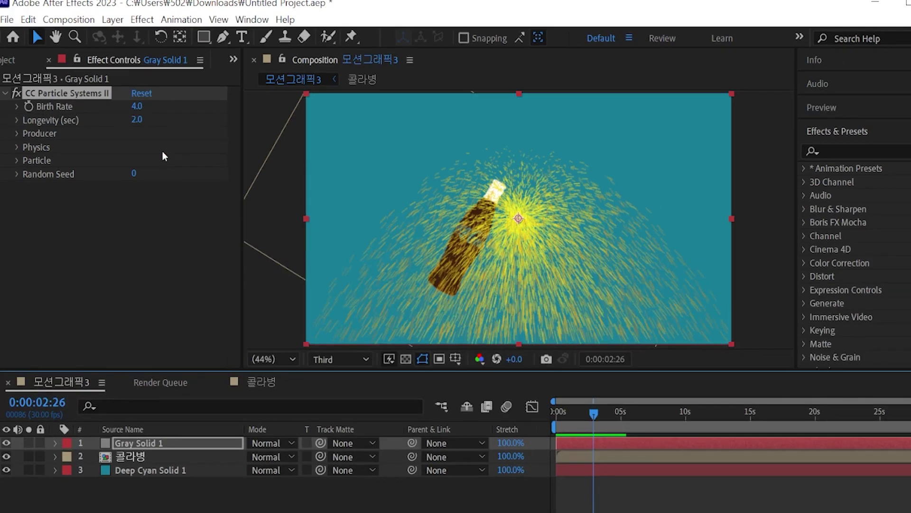
Step: Lower the particle effect's Birth Rate to 0.3 and scrub the timeline to check the thinner particles
{"action": "left_click", "coordinate": [137, 106]}
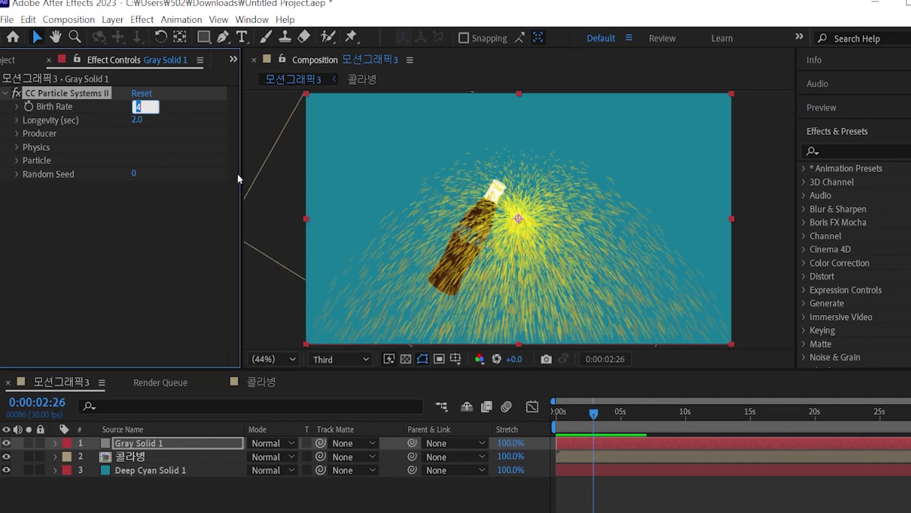
{"action": "type", "text": "0.3"}
{"action": "key", "text": "Return"}
{"action": "mouse_move", "coordinate": [589, 411]}
{"action": "left_mouse_down"}
{"action": "mouse_move", "coordinate": [568, 415]}
{"action": "mouse_move", "coordinate": [583, 414]}
{"action": "left_mouse_up"}
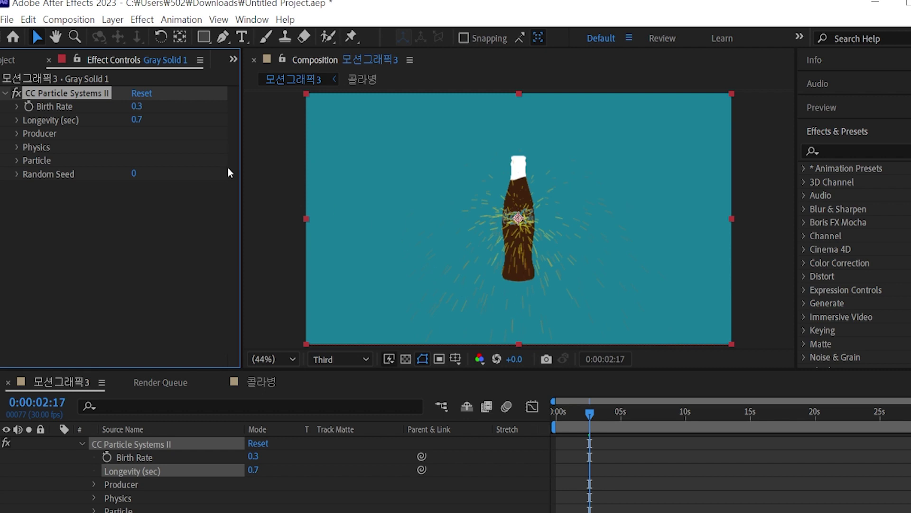
Step: Try shorter and longer particle lifetimes, then set Longevity to 2 seconds
{"action": "left_click_drag", "start_coordinate": [133, 120], "coordinate": [100, 120]}
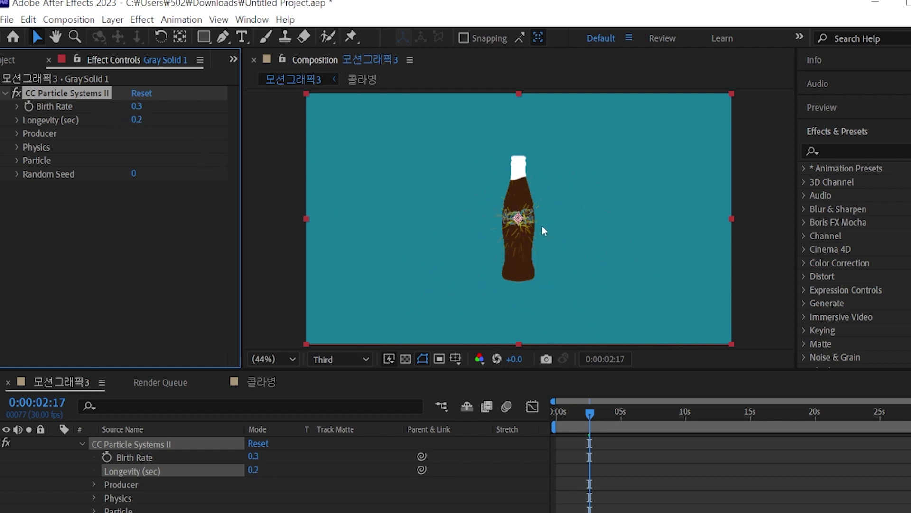
{"action": "left_click_drag", "start_coordinate": [139, 119], "coordinate": [284, 134]}
{"action": "left_click", "coordinate": [138, 120]}
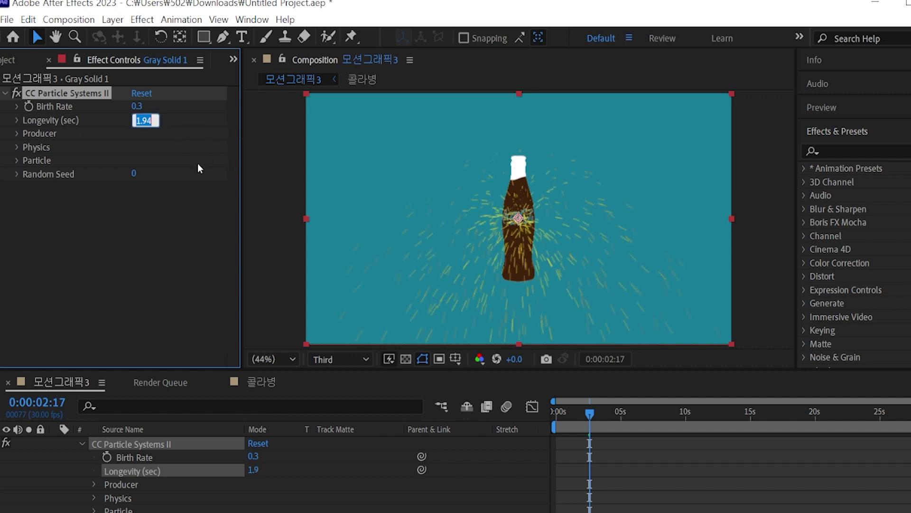
{"action": "type", "text": "2"}
{"action": "key", "text": "Return"}
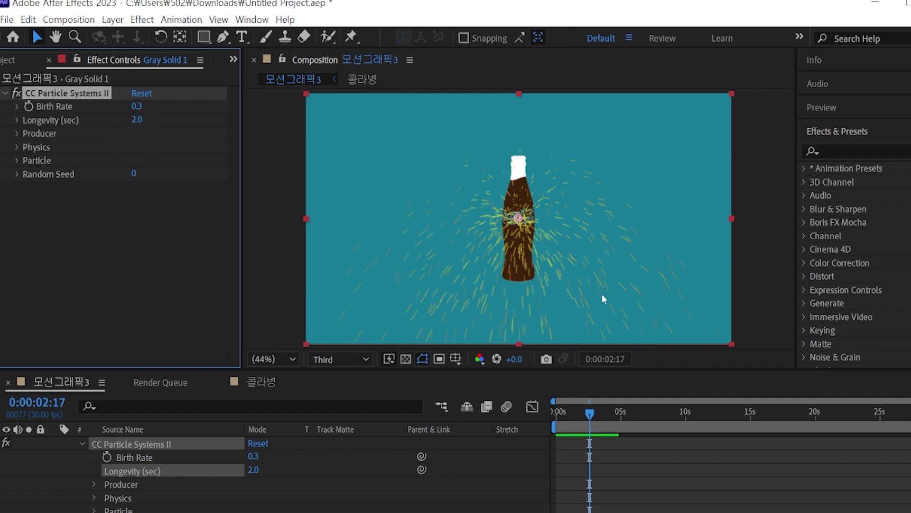
Step: Try a Producer position of 978, 540 with Radius X at 81, previewing the spread particles from the start
{"action": "left_click_drag", "start_coordinate": [599, 412], "coordinate": [573, 412]}
{"action": "left_click", "coordinate": [17, 134]}
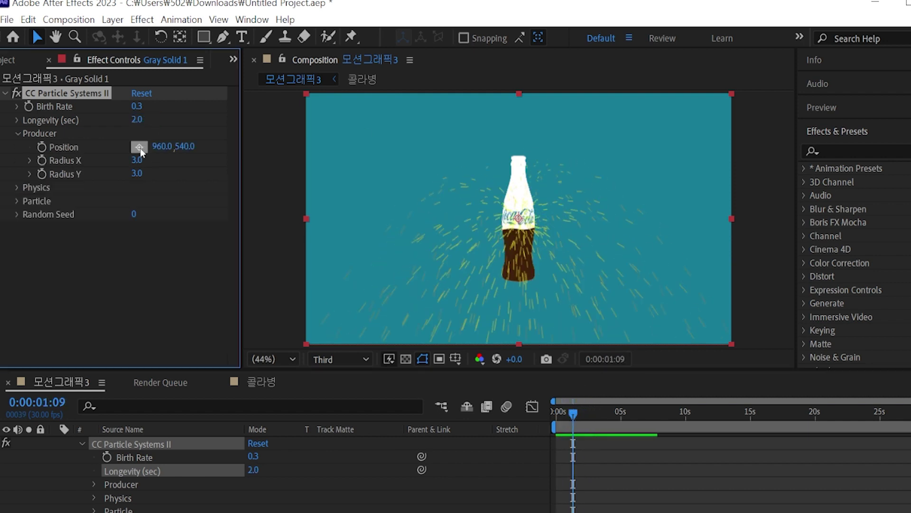
{"action": "left_click_drag", "start_coordinate": [164, 148], "coordinate": [371, 303]}
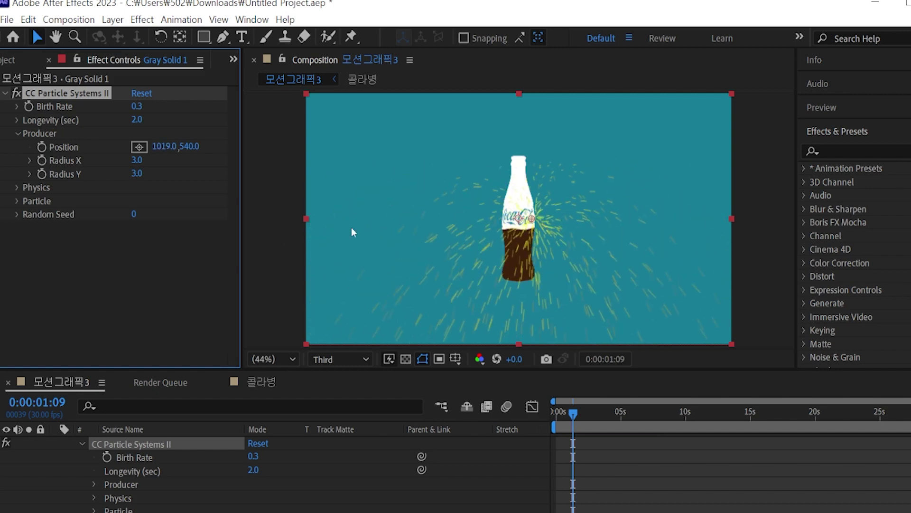
{"action": "left_click_drag", "start_coordinate": [178, 144], "coordinate": [195, 225]}
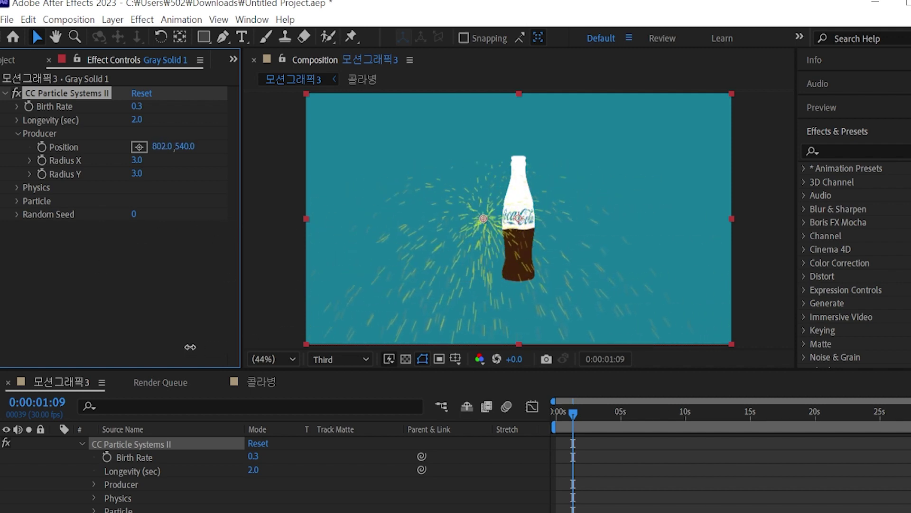
{"action": "left_click_drag", "start_coordinate": [136, 160], "coordinate": [226, 198]}
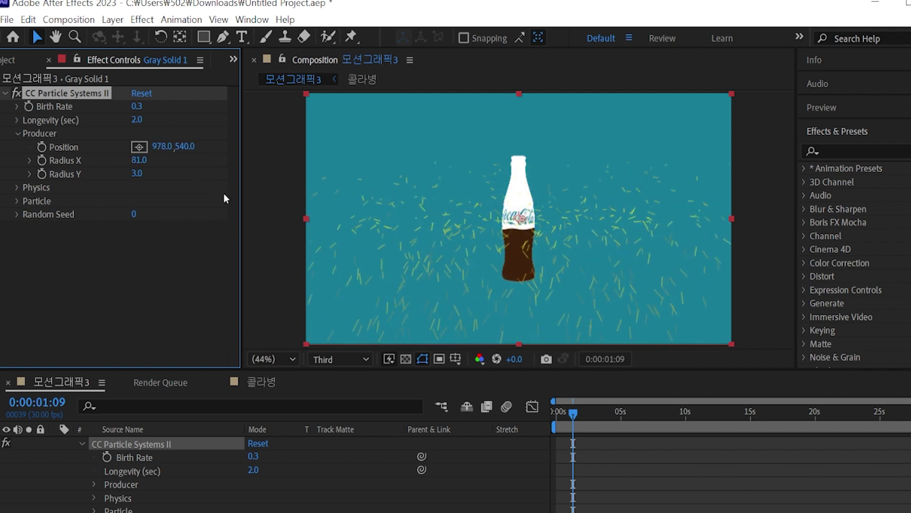
{"action": "left_click_drag", "start_coordinate": [597, 412], "coordinate": [537, 415]}
{"action": "key", "text": "space"}
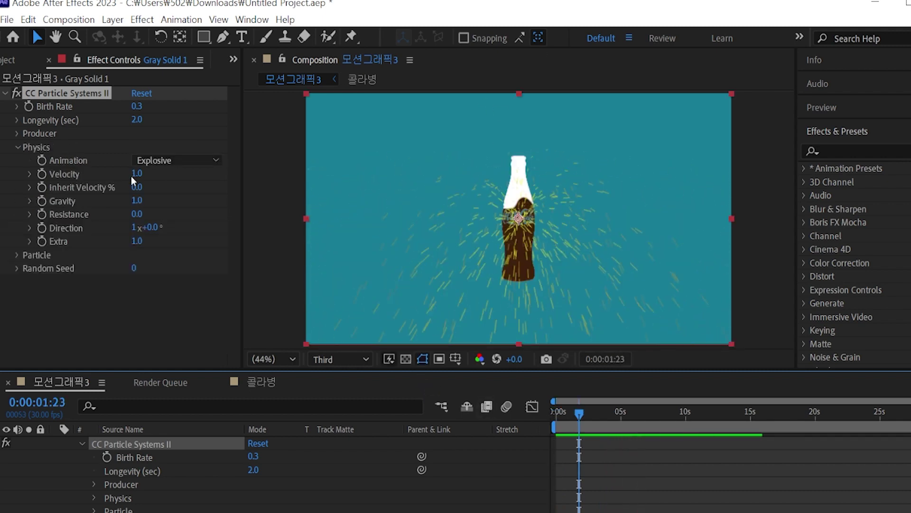
Step: Raise the Velocity in the particle effect's Physics settings to 9.2
{"action": "left_click_drag", "start_coordinate": [137, 173], "coordinate": [749, 190]}
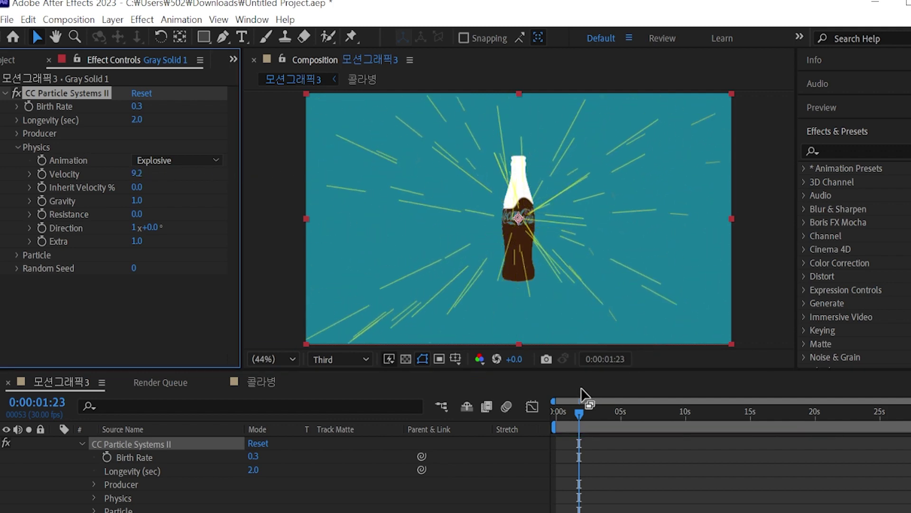
Step: Preview the particle burst, then try a Velocity of 0 in the Physics settings and play the result
{"action": "key", "text": "space"}
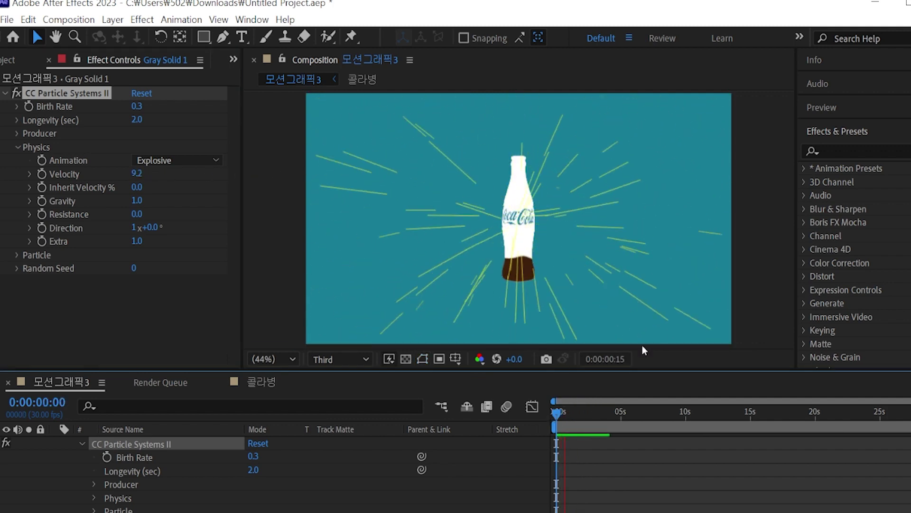
{"action": "key", "text": "space"}
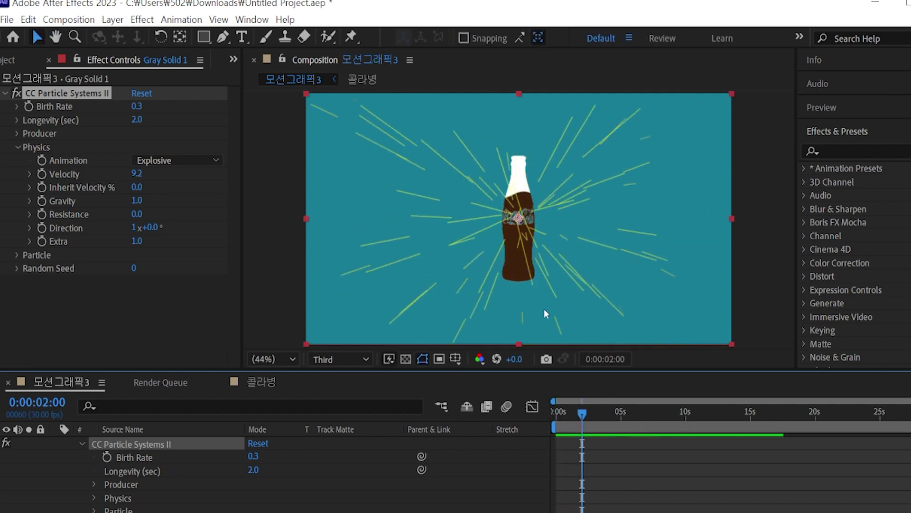
{"action": "left_click", "coordinate": [136, 174]}
{"action": "type", "text": "4.9"}
{"action": "key", "text": "Return"}
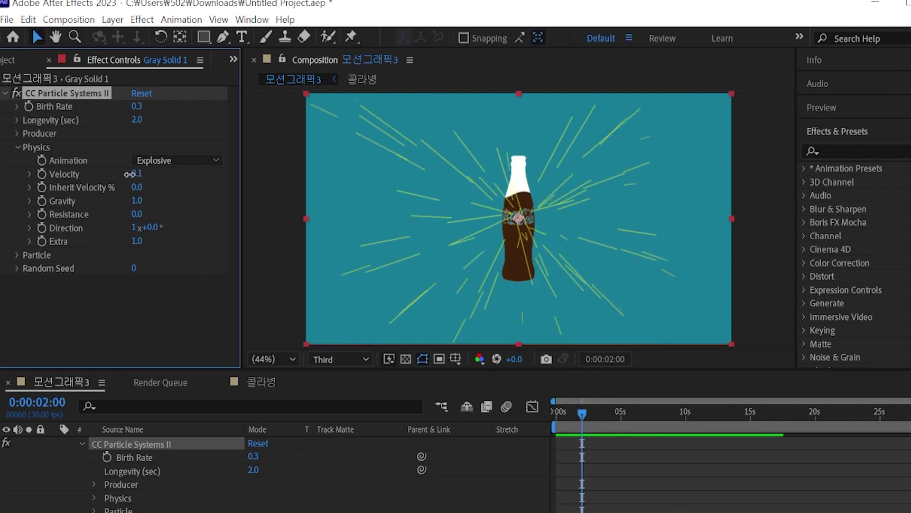
{"action": "left_click_drag", "start_coordinate": [137, 173], "coordinate": [114, 174]}
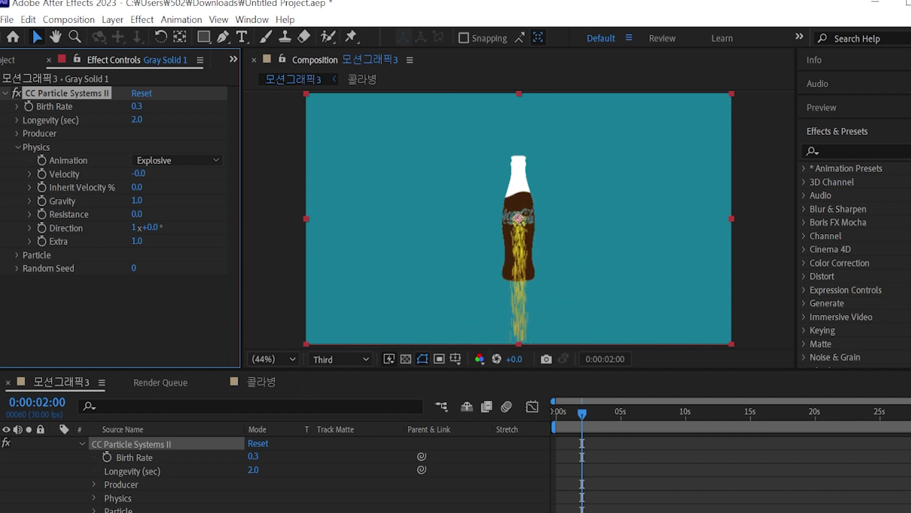
{"action": "key", "text": "space"}
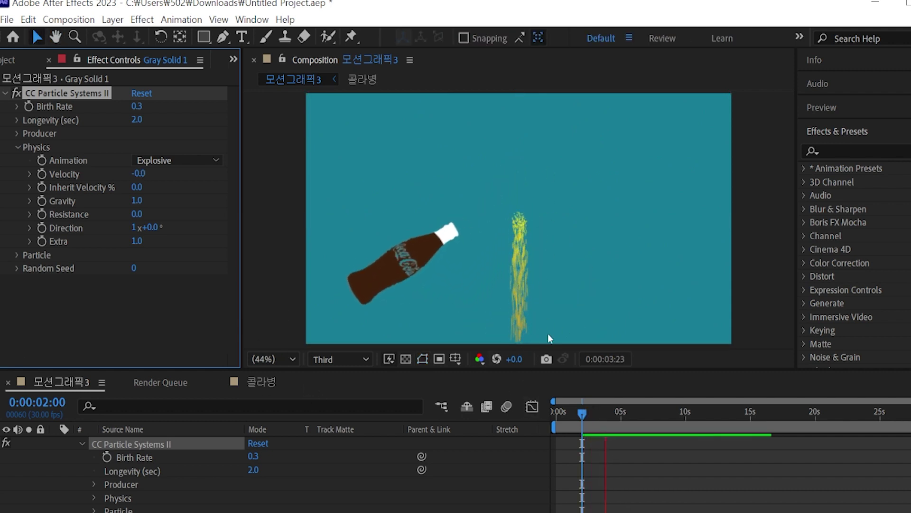
{"action": "key", "text": "space"}
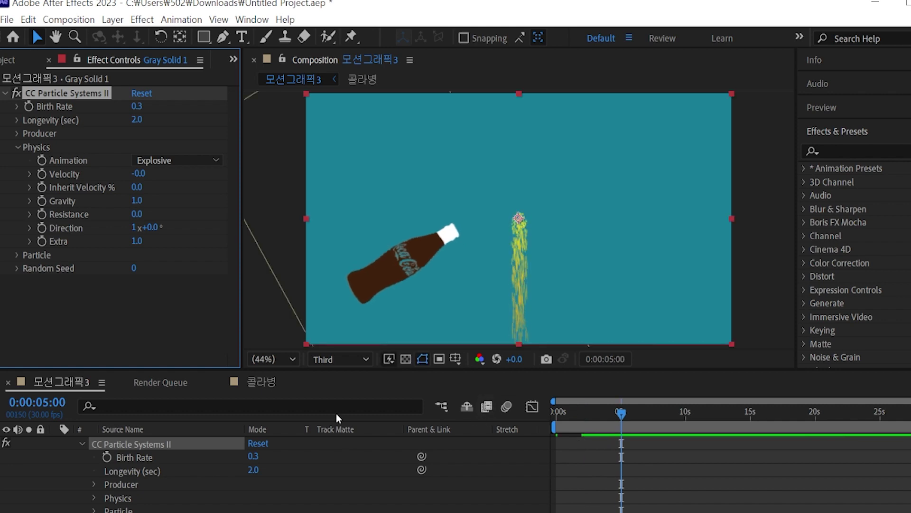
Step: In the effect's Particle settings, try the Star and Shaded Sphere particle types and preview the spheres
{"action": "left_click", "coordinate": [18, 147]}
{"action": "left_click", "coordinate": [18, 160]}
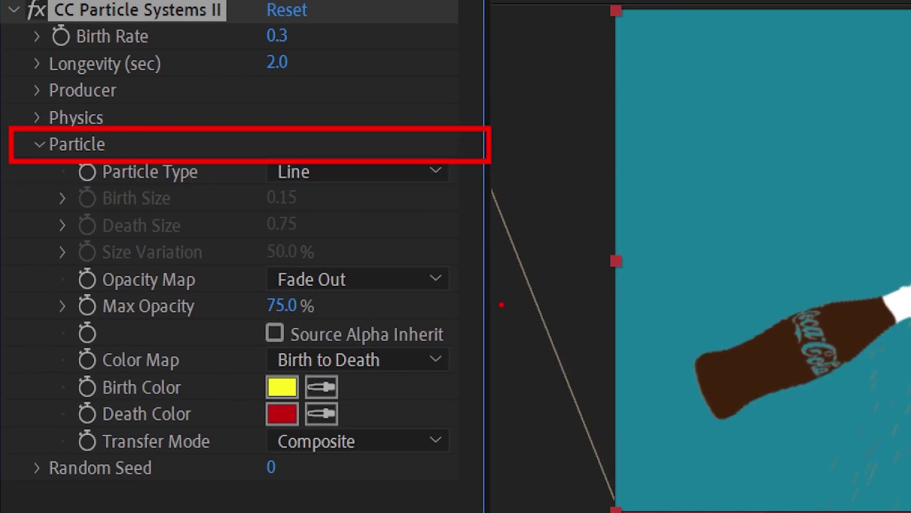
{"action": "left_click", "coordinate": [398, 175]}
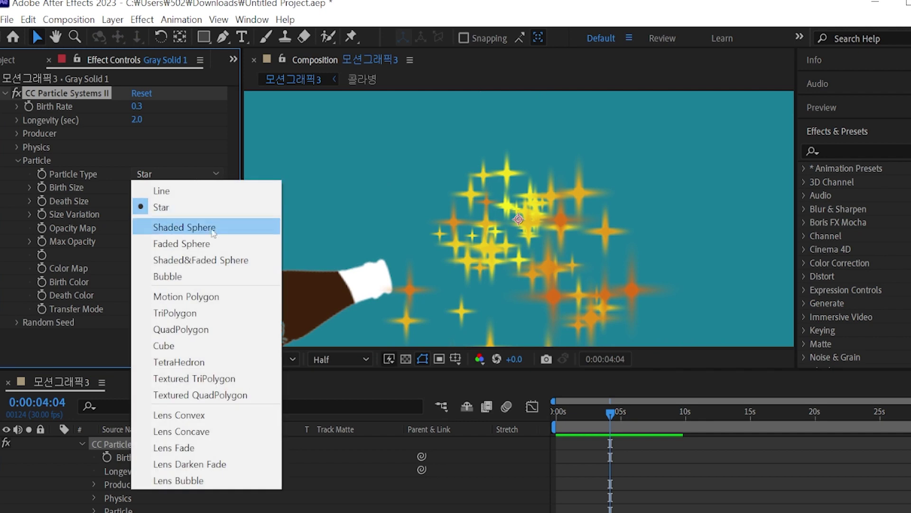
{"action": "left_click", "coordinate": [426, 286]}
{"action": "left_click_drag", "start_coordinate": [605, 424], "coordinate": [576, 428]}
{"action": "key", "text": "space"}
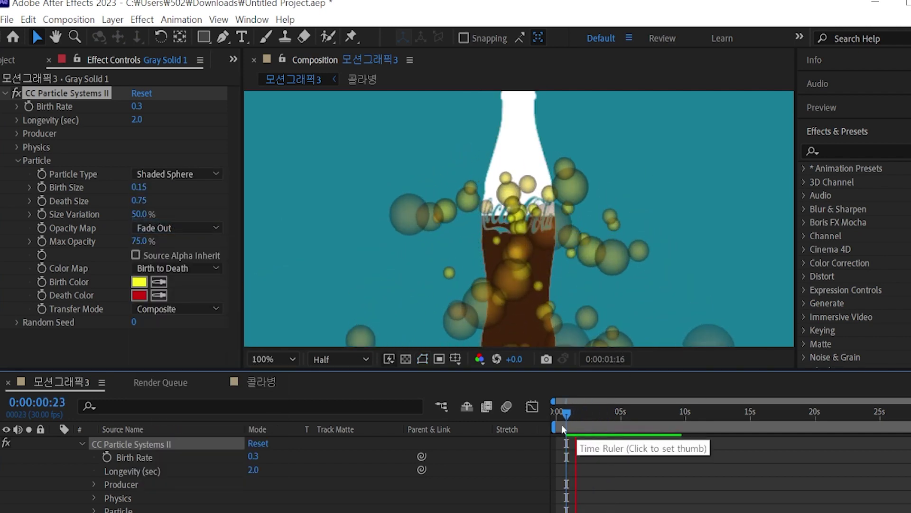
Step: Set the Particle Type to Faded Sphere and scrub the timeline to check the softer particles
{"action": "left_click", "coordinate": [190, 175]}
{"action": "left_click", "coordinate": [190, 243]}
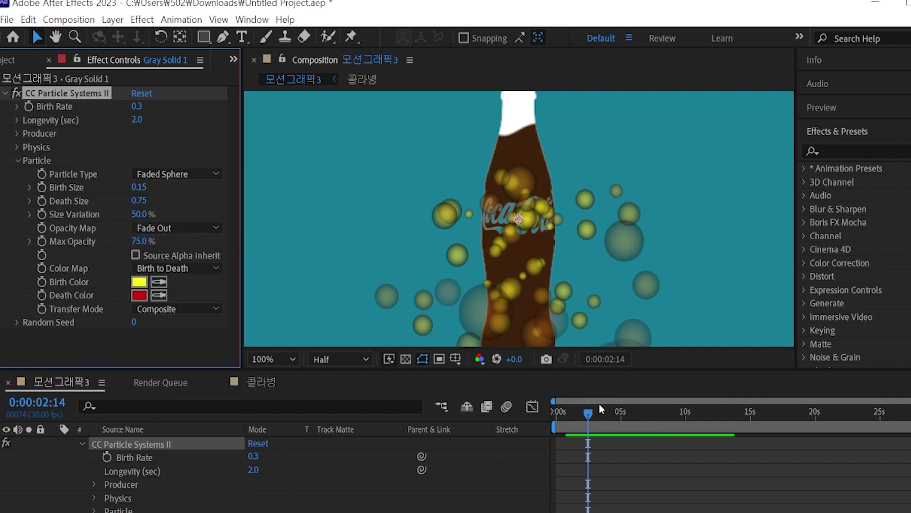
{"action": "mouse_move", "coordinate": [588, 412]}
{"action": "left_mouse_down"}
{"action": "mouse_move", "coordinate": [562, 415]}
{"action": "mouse_move", "coordinate": [583, 421]}
{"action": "left_mouse_up"}
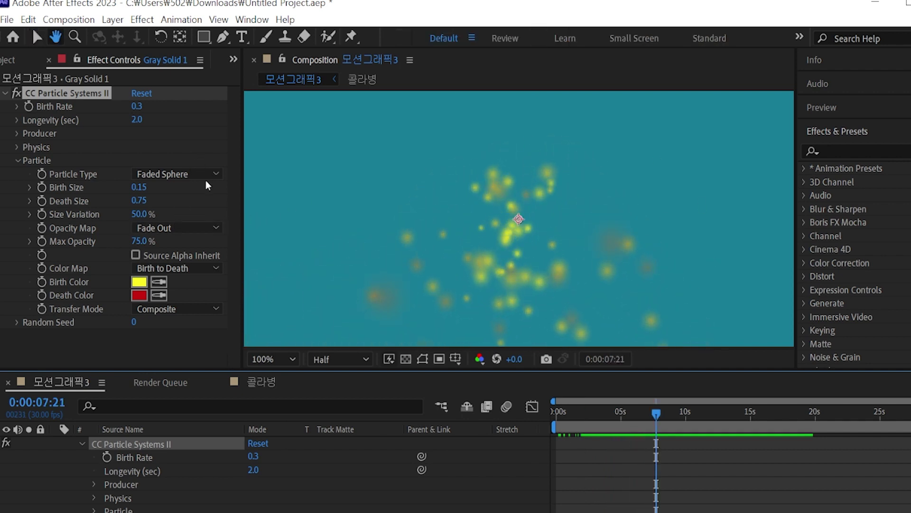
Step: Try the Bubble particle type and preview it from near the start of the composition
{"action": "left_click", "coordinate": [176, 173]}
{"action": "left_click", "coordinate": [205, 276]}
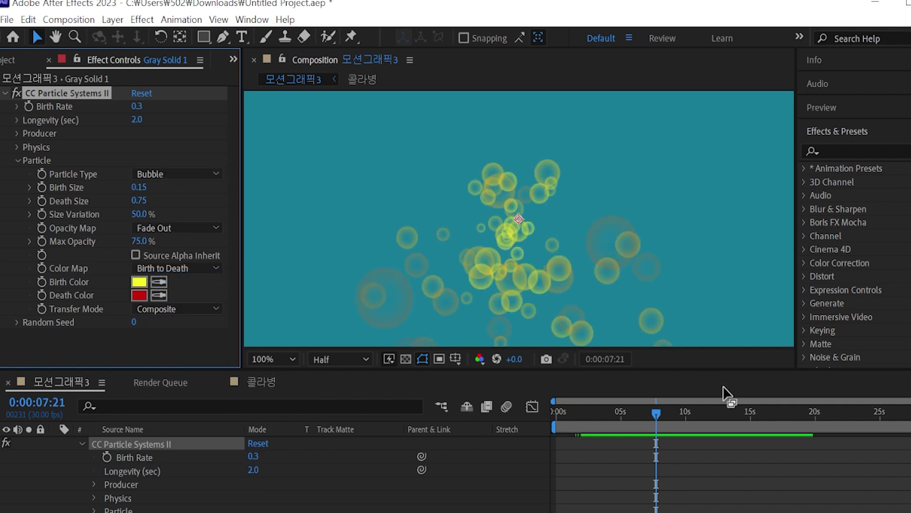
{"action": "left_click_drag", "start_coordinate": [640, 411], "coordinate": [560, 418]}
{"action": "key", "text": "space"}
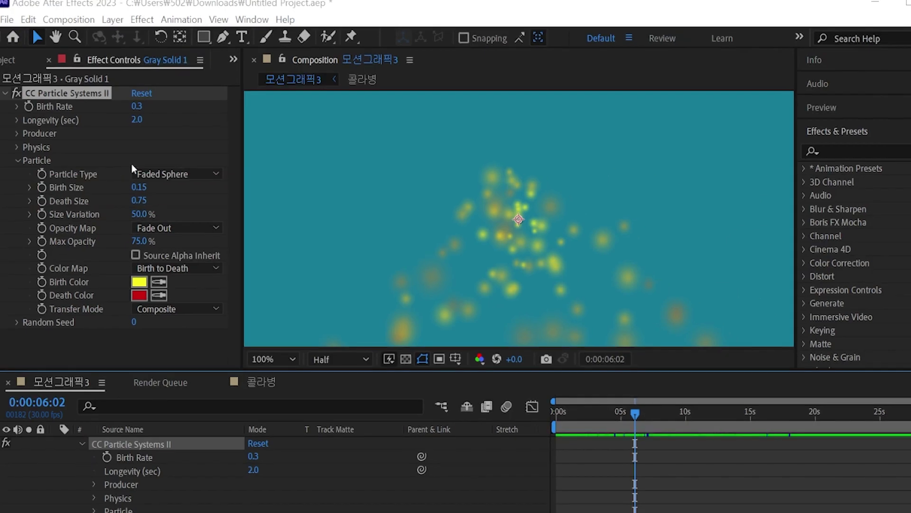
Step: Set the particles' Birth Size to 0.75 and Death Size to 1.76, then preview from the start
{"action": "left_click_drag", "start_coordinate": [139, 187], "coordinate": [195, 194]}
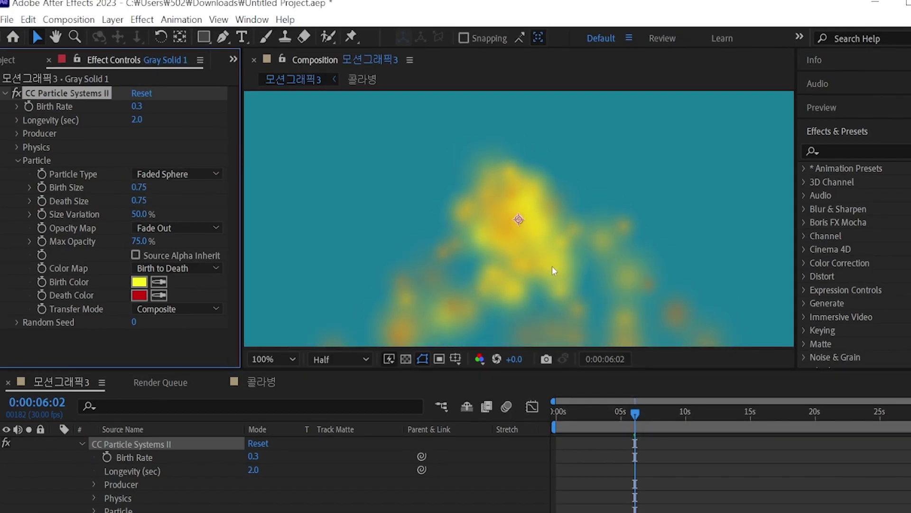
{"action": "left_click_drag", "start_coordinate": [138, 200], "coordinate": [216, 199]}
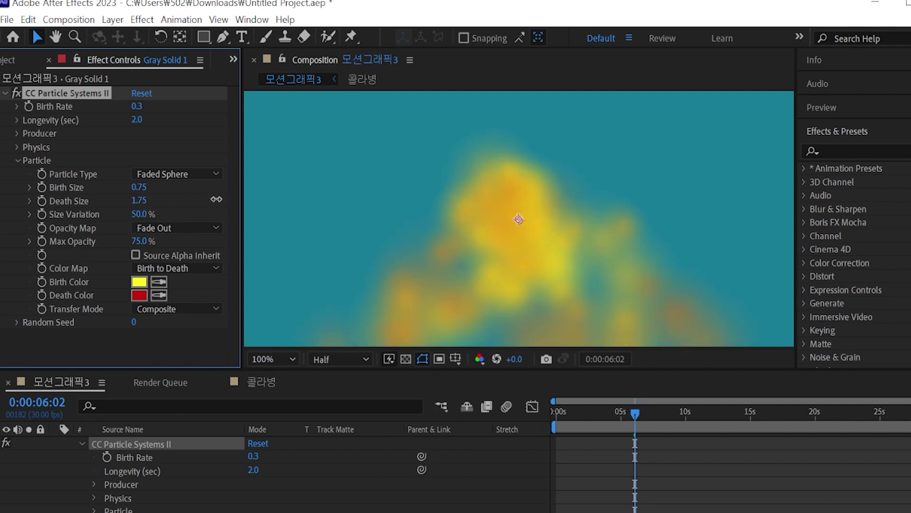
{"action": "left_click_drag", "start_coordinate": [635, 402], "coordinate": [555, 420]}
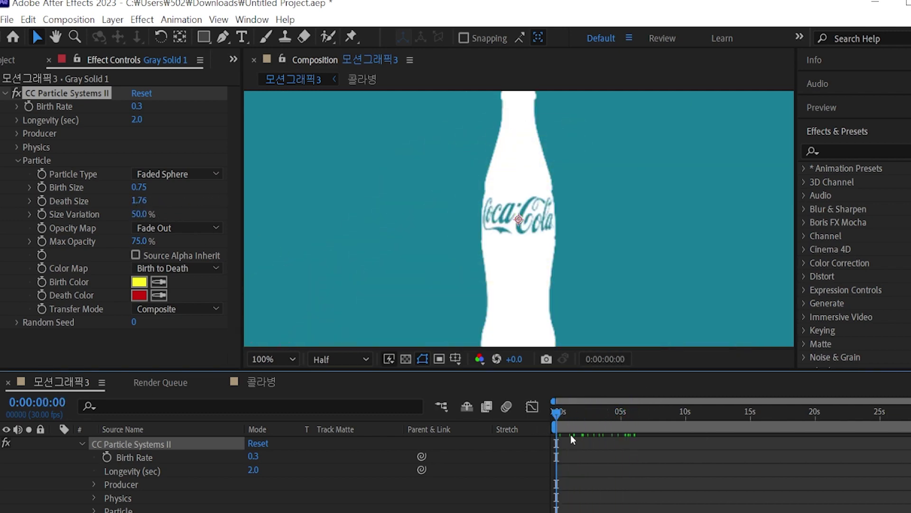
{"action": "key", "text": "space"}
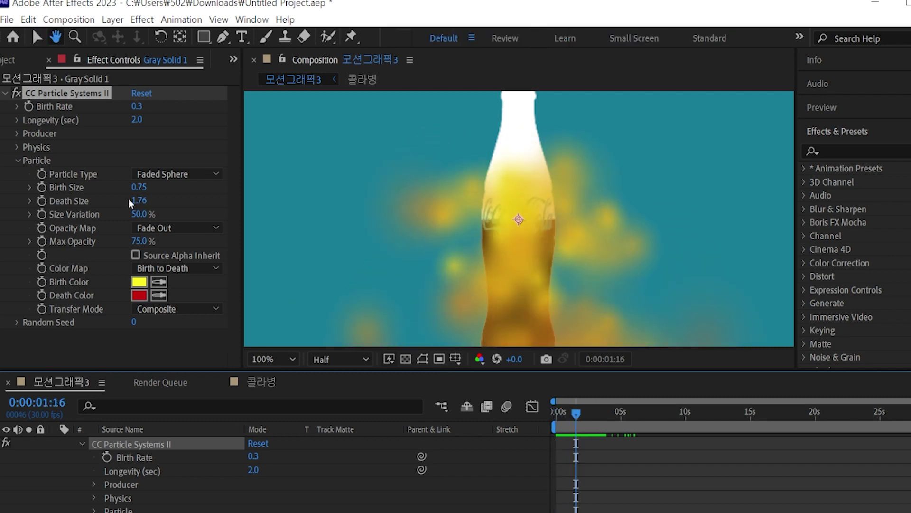
Step: Raise the particles' Birth Size to 1.29 and play the composition from the start
{"action": "left_click_drag", "start_coordinate": [139, 186], "coordinate": [185, 187]}
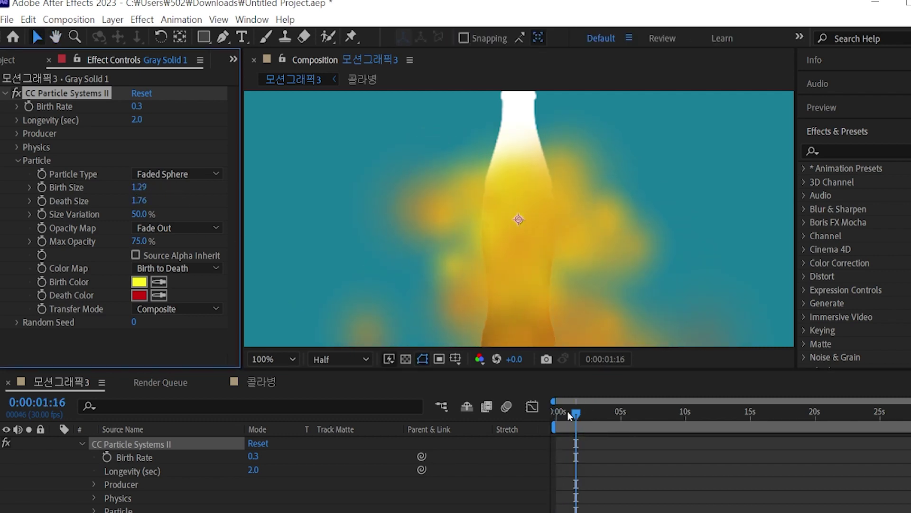
{"action": "left_click_drag", "start_coordinate": [568, 411], "coordinate": [545, 414]}
{"action": "key", "text": "space"}
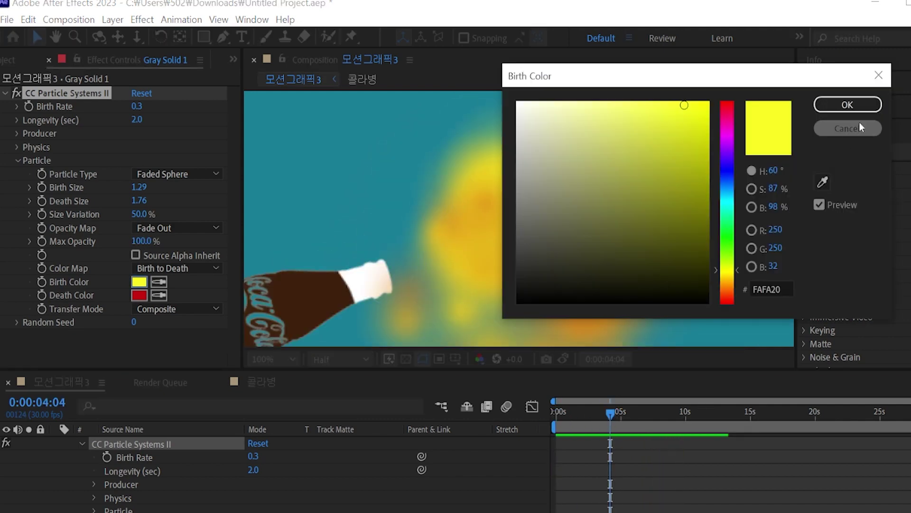
Step: Sample the cola's dark brown from the bottle for both Birth Color and Death Color, then scrub to check
{"action": "left_click", "coordinate": [859, 122]}
{"action": "left_click", "coordinate": [159, 282]}
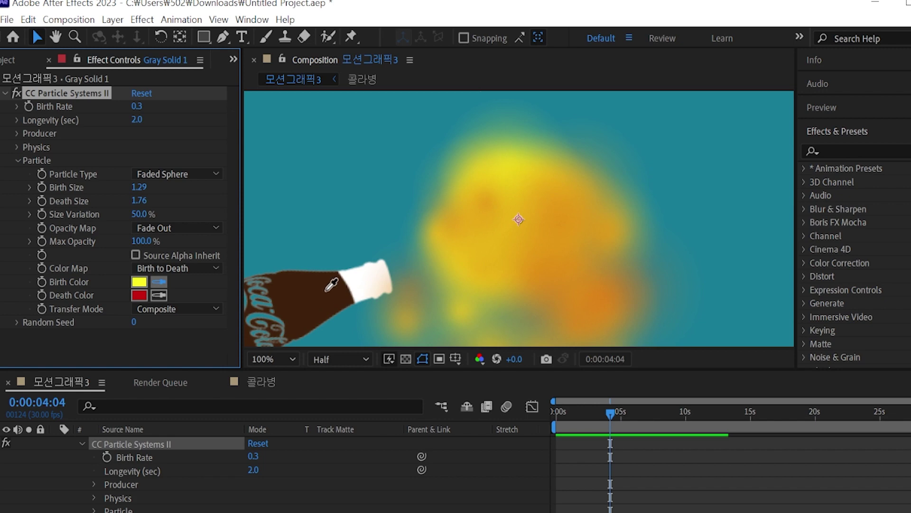
{"action": "left_click", "coordinate": [313, 299]}
{"action": "left_click", "coordinate": [159, 295]}
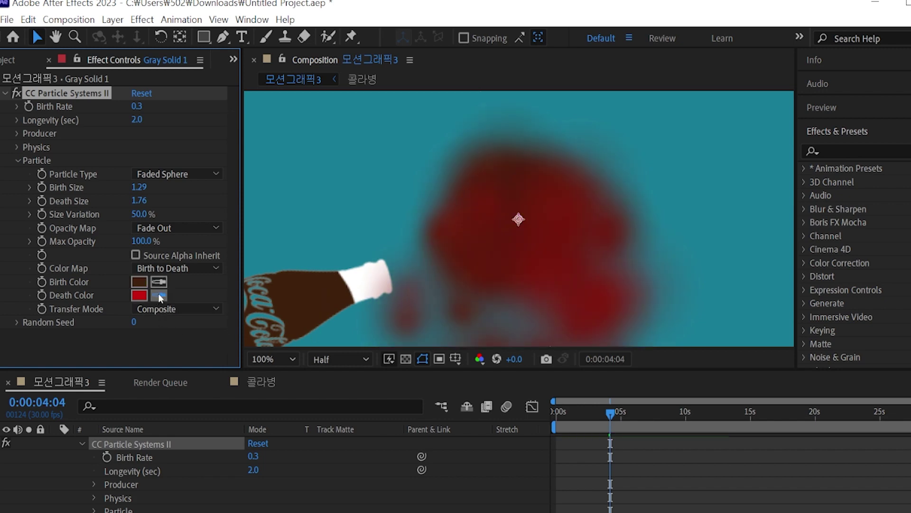
{"action": "left_click", "coordinate": [323, 300]}
{"action": "left_click_drag", "start_coordinate": [559, 412], "coordinate": [628, 432]}
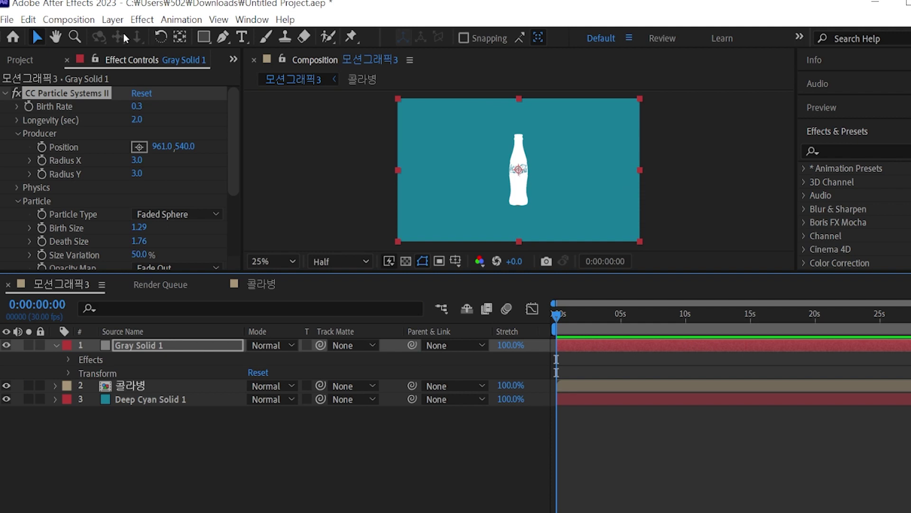
Step: Create a new gray solid layer above the particle layer
{"action": "left_click", "coordinate": [113, 19]}
{"action": "mouse_move", "coordinate": [153, 37]}
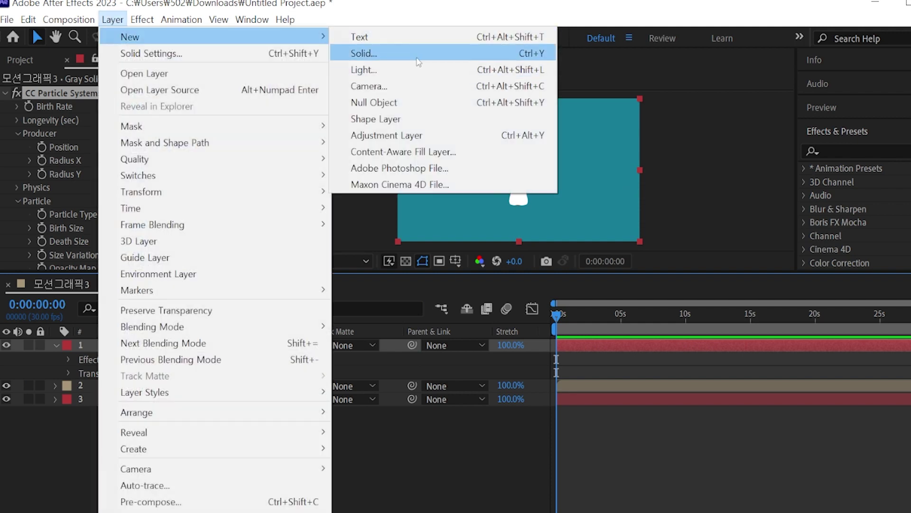
{"action": "left_click", "coordinate": [418, 53]}
{"action": "left_click", "coordinate": [607, 387]}
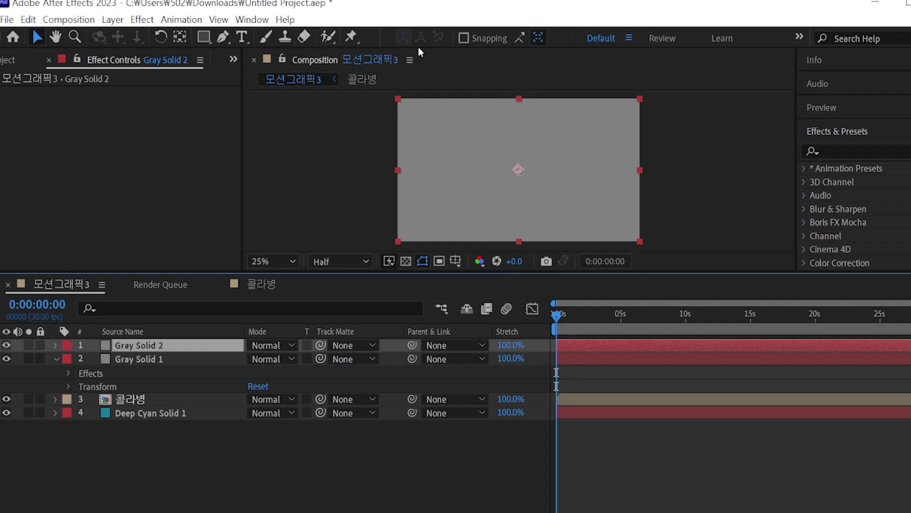
Step: Draw an open, looping curved mask path on the Gray Solid 2 layer with the Pen tool
{"action": "left_click", "coordinate": [222, 38]}
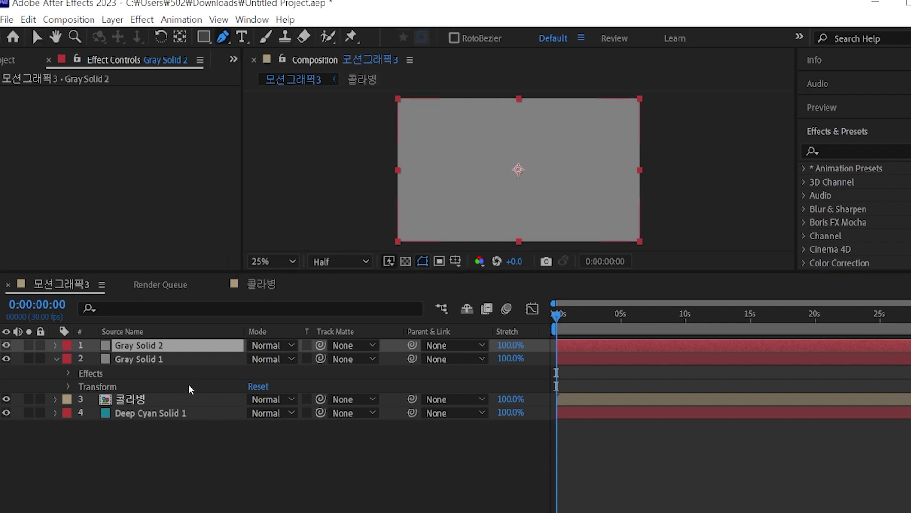
{"action": "left_click", "coordinate": [195, 349]}
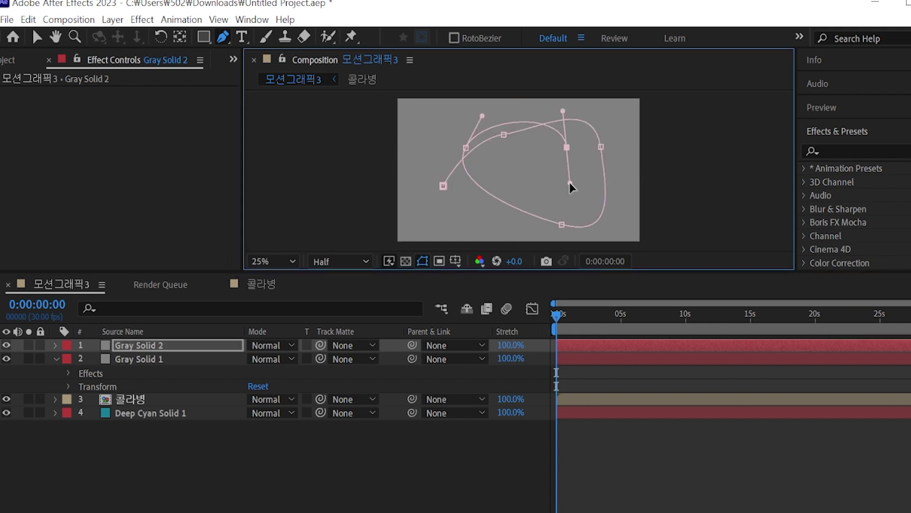
{"action": "left_click_drag", "start_coordinate": [569, 182], "coordinate": [567, 183]}
{"action": "left_click", "coordinate": [521, 165]}
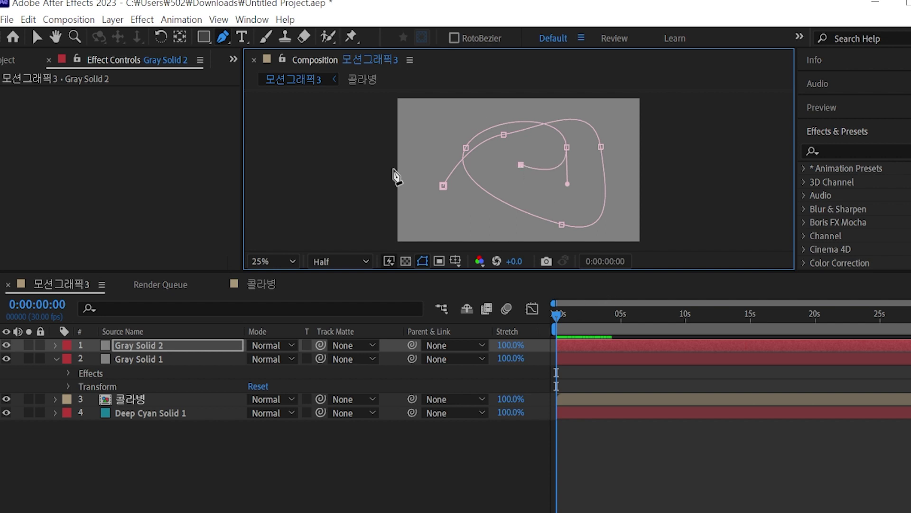
Step: Smooth the looping mask path by adjusting its upper curve handles, shifting the lowest point inward and levelling that point's handles
{"action": "left_click", "coordinate": [37, 37]}
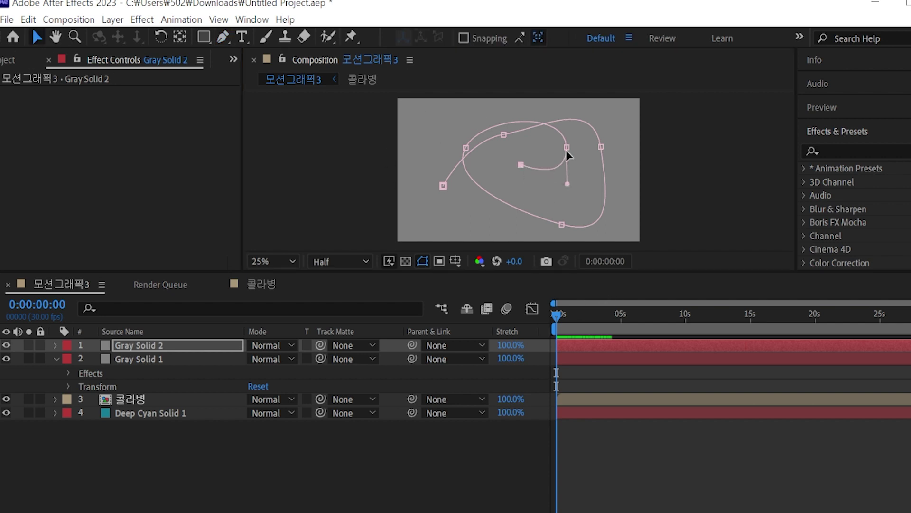
{"action": "left_click", "coordinate": [503, 133]}
{"action": "left_click_drag", "start_coordinate": [538, 125], "coordinate": [537, 112]}
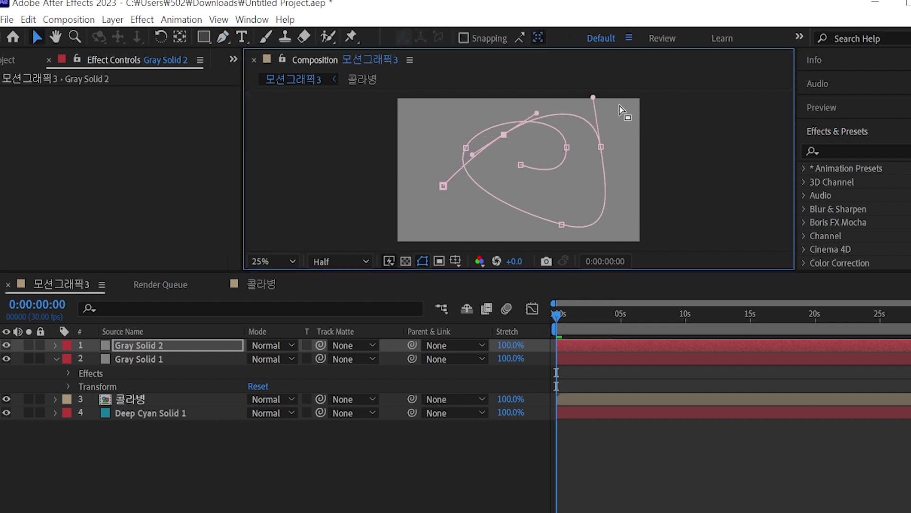
{"action": "left_click_drag", "start_coordinate": [561, 224], "coordinate": [534, 228]}
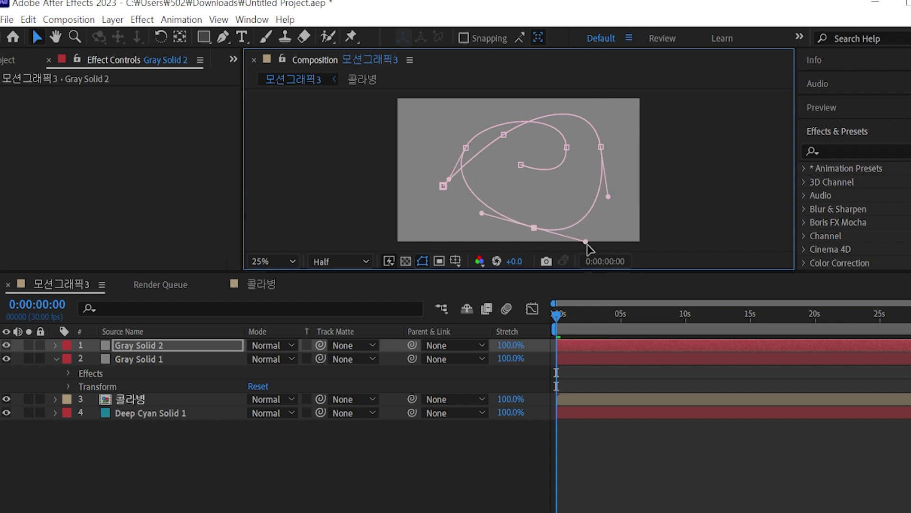
{"action": "left_click_drag", "start_coordinate": [586, 242], "coordinate": [586, 229]}
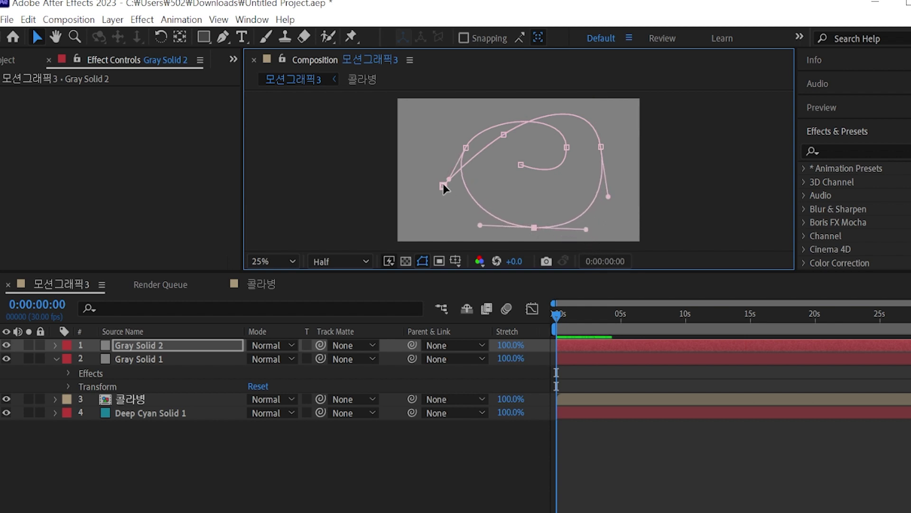
{"action": "left_click", "coordinate": [442, 184]}
Step: Expand Mask 1 on Gray Solid 2 and select its Mask Path property
{"action": "left_click", "coordinate": [70, 360]}
{"action": "left_click", "coordinate": [72, 358]}
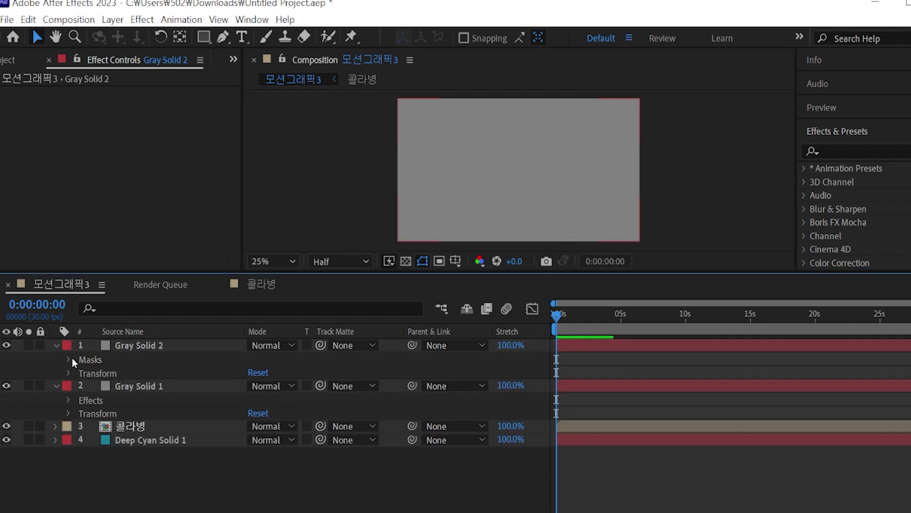
{"action": "left_click", "coordinate": [74, 360]}
{"action": "left_click", "coordinate": [81, 373]}
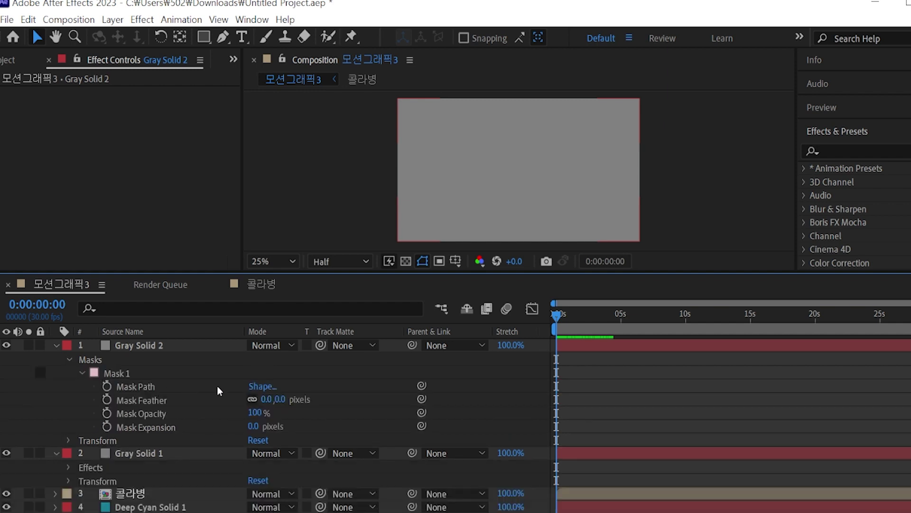
{"action": "left_click", "coordinate": [157, 385]}
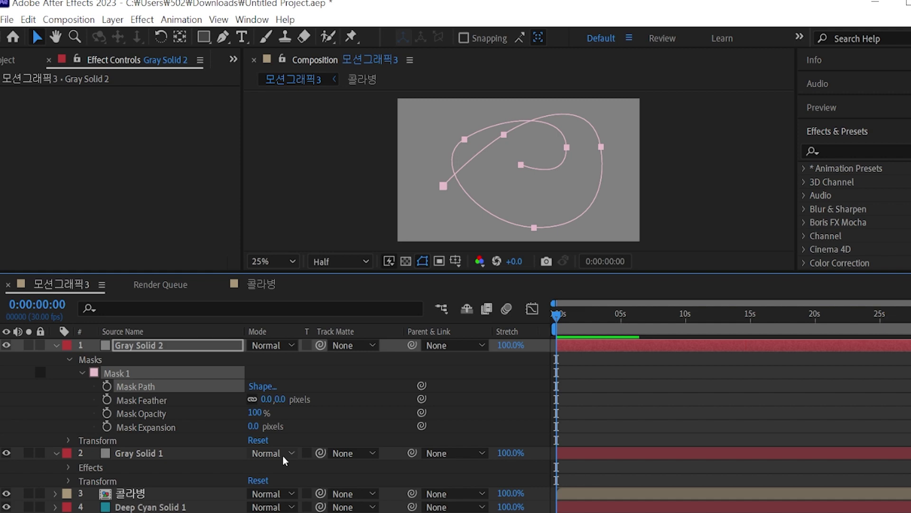
Step: Paste the copied mask path into the CC Particle Systems II Producer Position on Gray Solid 1 and preview the motion
{"action": "left_click", "coordinate": [137, 453]}
{"action": "key", "text": "e"}
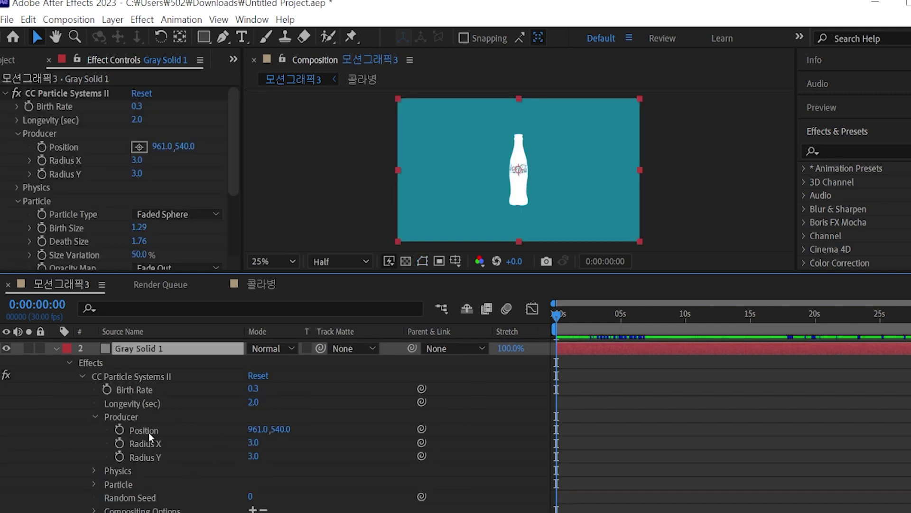
{"action": "left_click", "coordinate": [150, 430]}
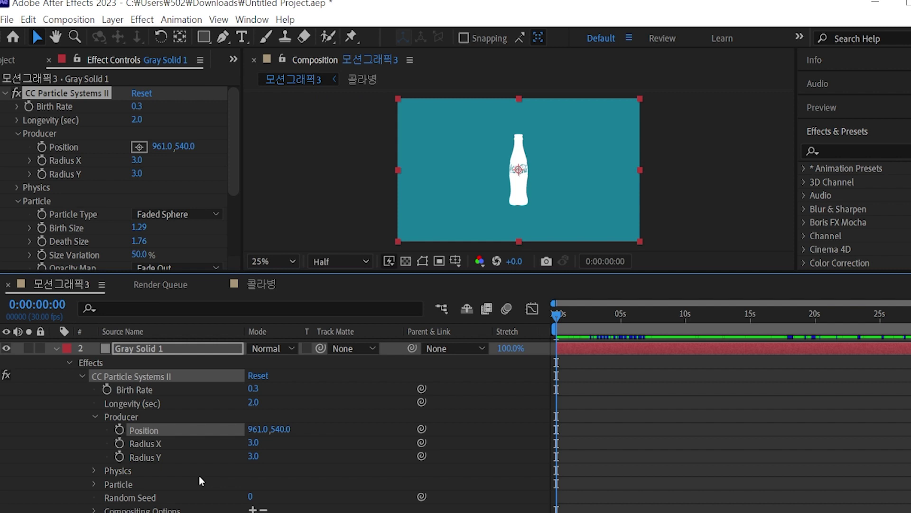
{"action": "key", "text": "ctrl+v"}
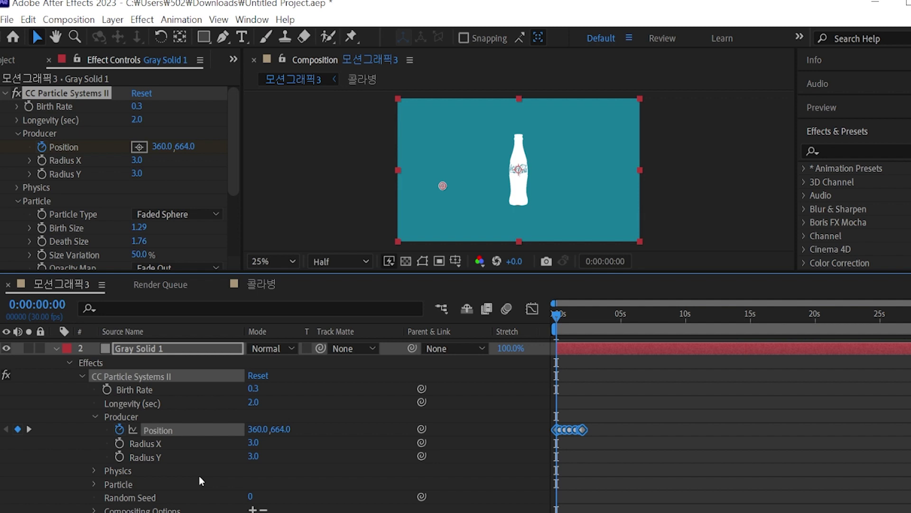
{"action": "key", "text": "space"}
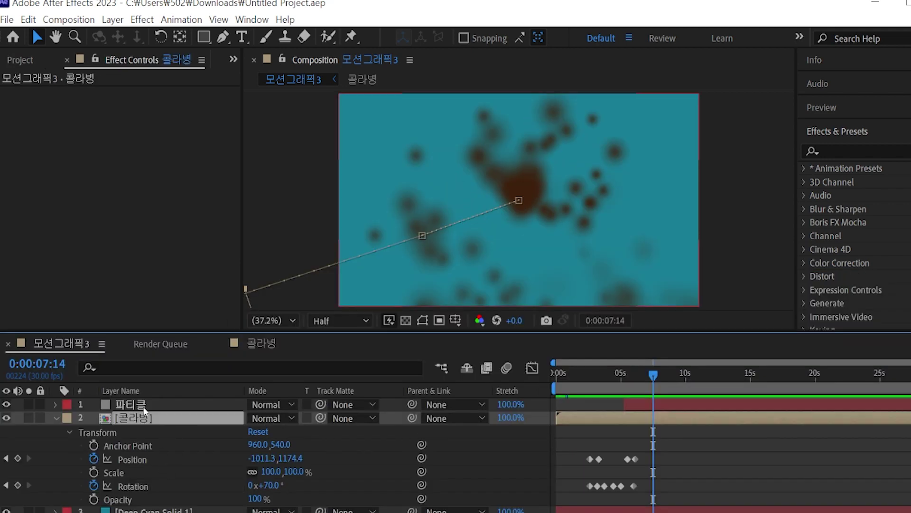
Step: Set the 파티클 layer's particle Birth Size to 2.58 and Death Size to 3.00, and check the particles at an earlier frame
{"action": "left_click", "coordinate": [143, 405]}
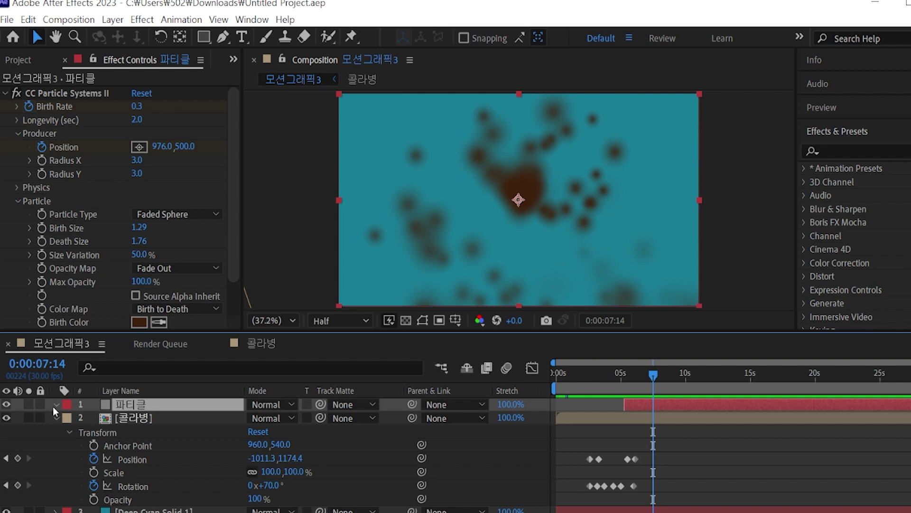
{"action": "left_click", "coordinate": [55, 404]}
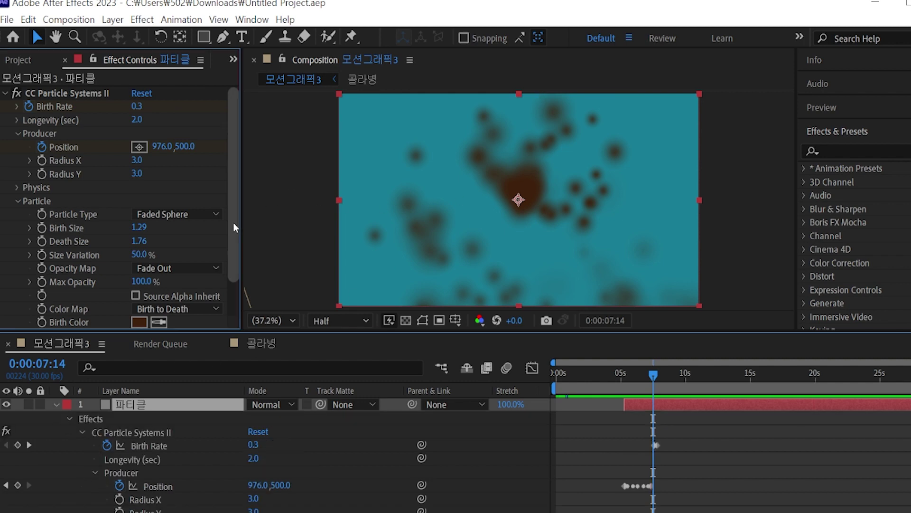
{"action": "scroll", "coordinate": [233, 222], "scroll_direction": "down", "scroll_amount": 3}
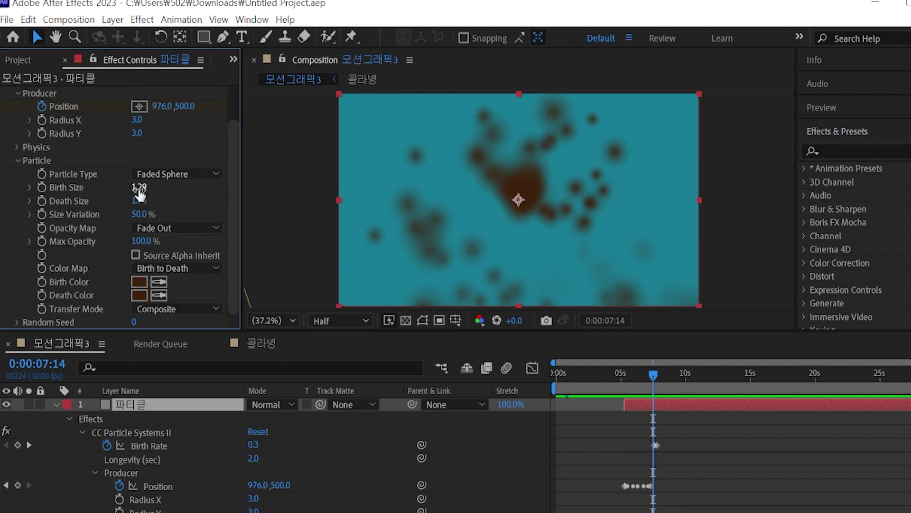
{"action": "left_click_drag", "start_coordinate": [145, 196], "coordinate": [176, 204]}
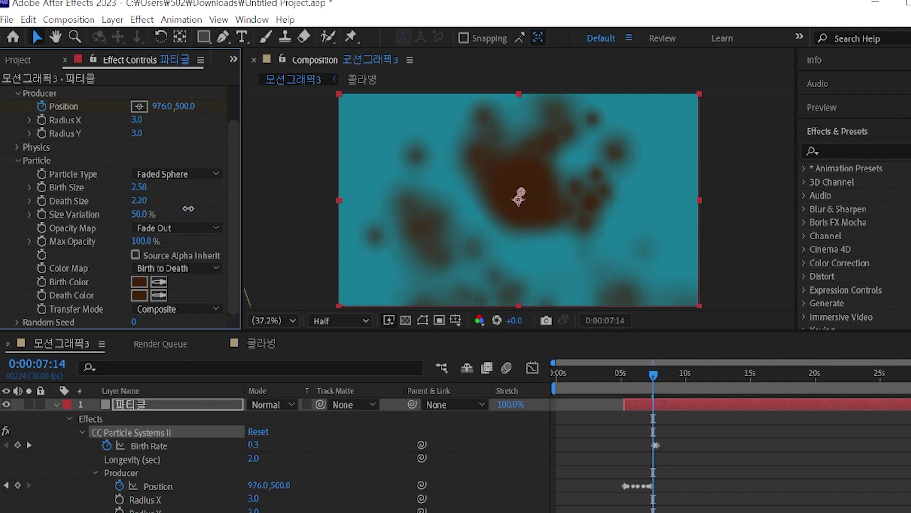
{"action": "left_click_drag", "start_coordinate": [664, 376], "coordinate": [639, 380]}
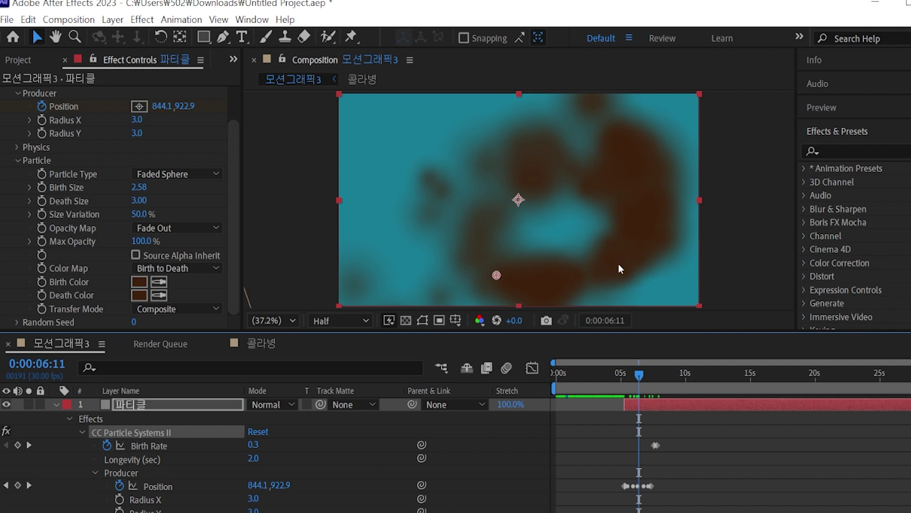
{"action": "key", "text": "k"}
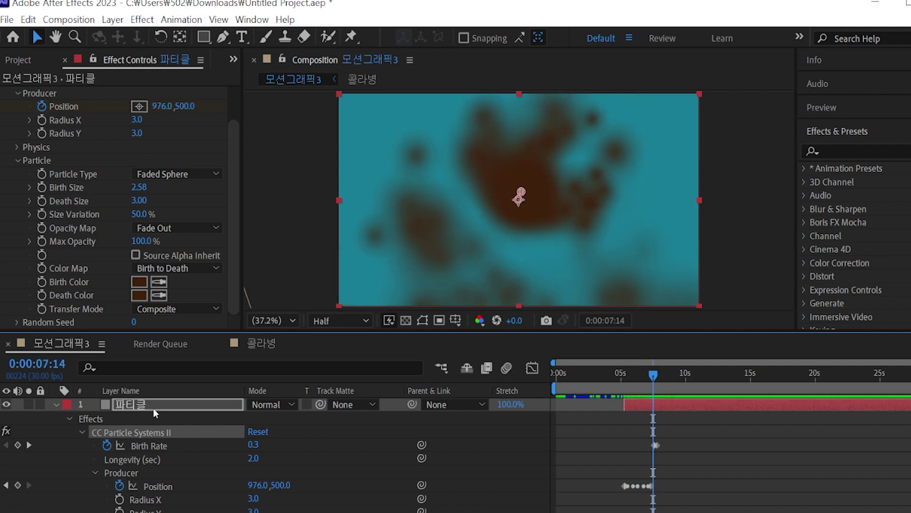
Step: Apply the Matte Choker effect to the 파티클 layer
{"action": "left_click", "coordinate": [197, 407]}
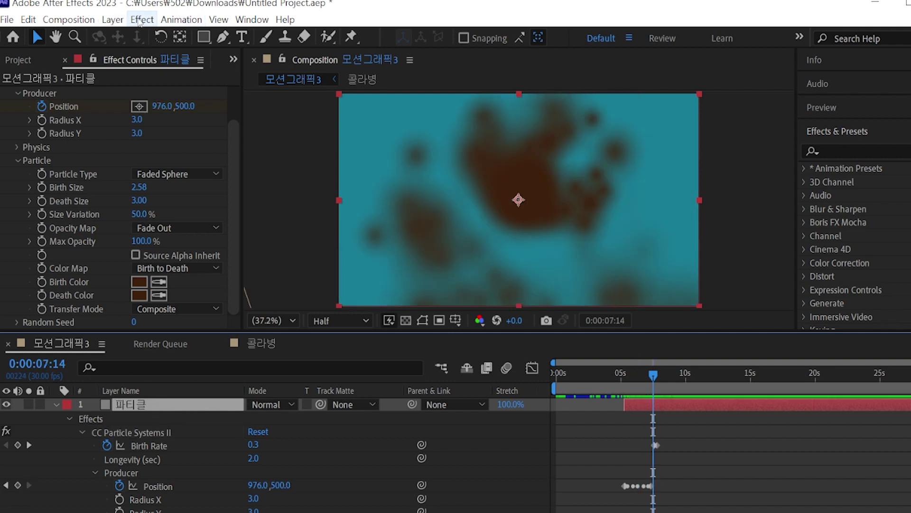
{"action": "left_click", "coordinate": [142, 20]}
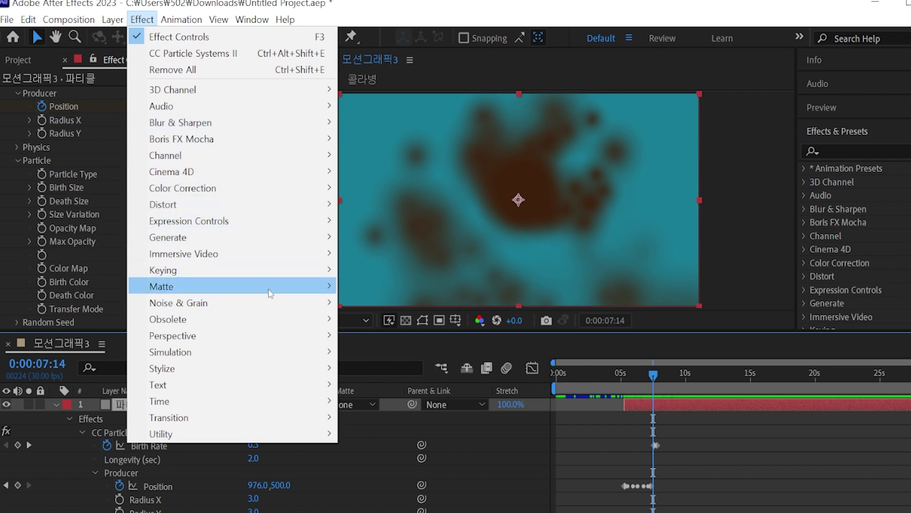
{"action": "mouse_move", "coordinate": [270, 293]}
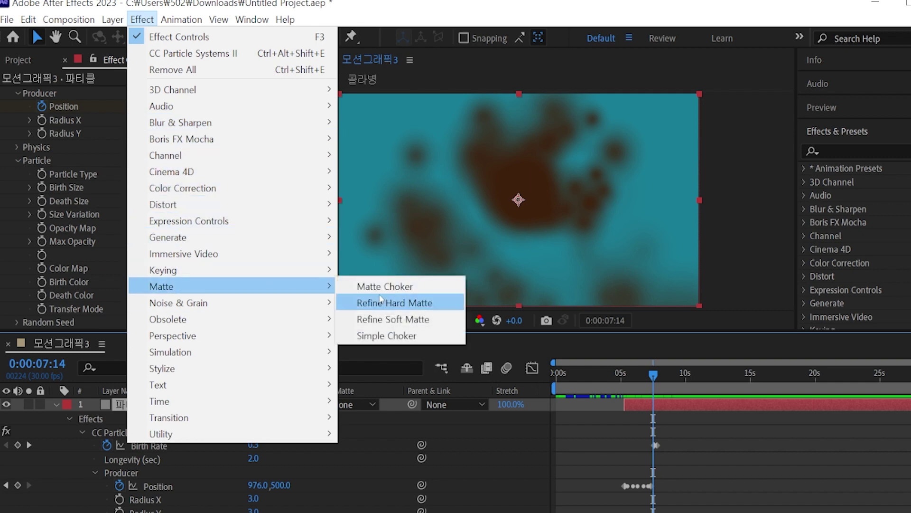
{"action": "left_click", "coordinate": [429, 287]}
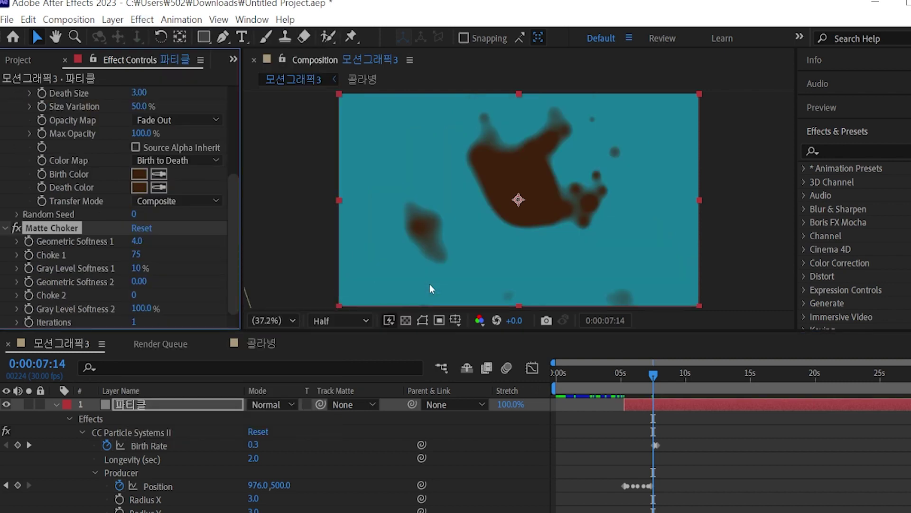
Step: Go back nine frames to 0:00:07:05 and reduce the Matte Choker's Gray Level Softness 1 to sharpen the liquid's edges
{"action": "key", "text": "Page_Up"}
{"action": "key", "text": "Page_Up"}
{"action": "key", "text": "Page_Up"}
{"action": "key", "text": "Page_Up"}
{"action": "key", "text": "Page_Up"}
{"action": "key", "text": "Page_Up"}
{"action": "key", "text": "Page_Up"}
{"action": "key", "text": "Page_Up"}
{"action": "key", "text": "Page_Up"}
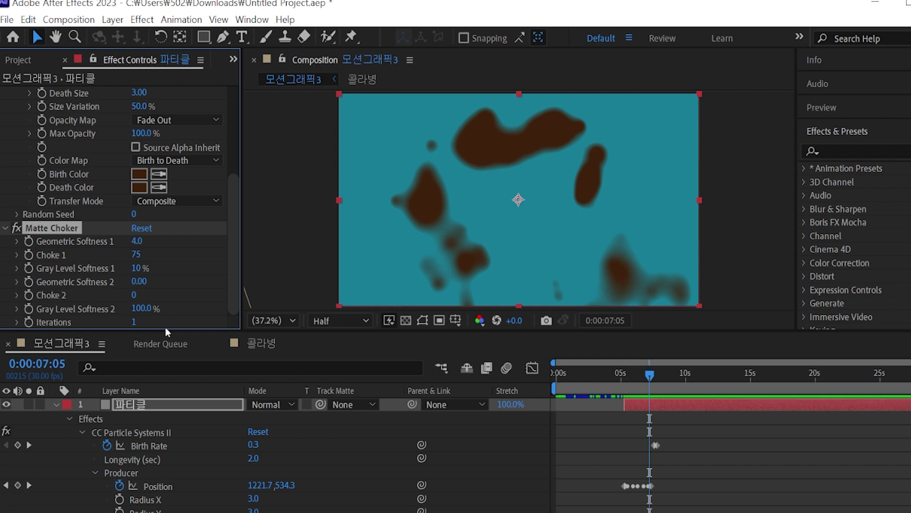
{"action": "left_click_drag", "start_coordinate": [137, 268], "coordinate": [96, 266]}
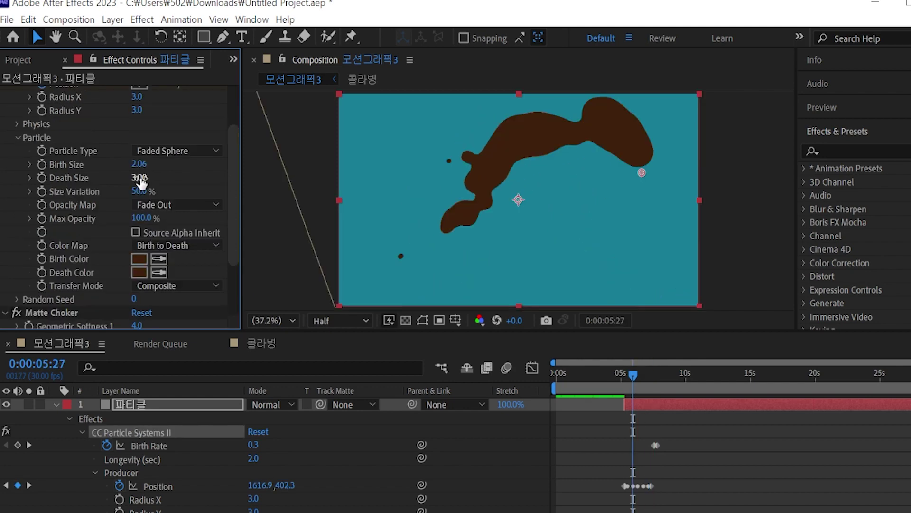
Step: Reduce the particle Death Size and scrub the animation around 5 seconds to check the splash
{"action": "left_click_drag", "start_coordinate": [139, 179], "coordinate": [121, 182]}
{"action": "left_click", "coordinate": [612, 374]}
{"action": "mouse_move", "coordinate": [610, 375]}
{"action": "left_mouse_down"}
{"action": "mouse_move", "coordinate": [659, 385]}
{"action": "mouse_move", "coordinate": [619, 385]}
{"action": "left_mouse_up"}
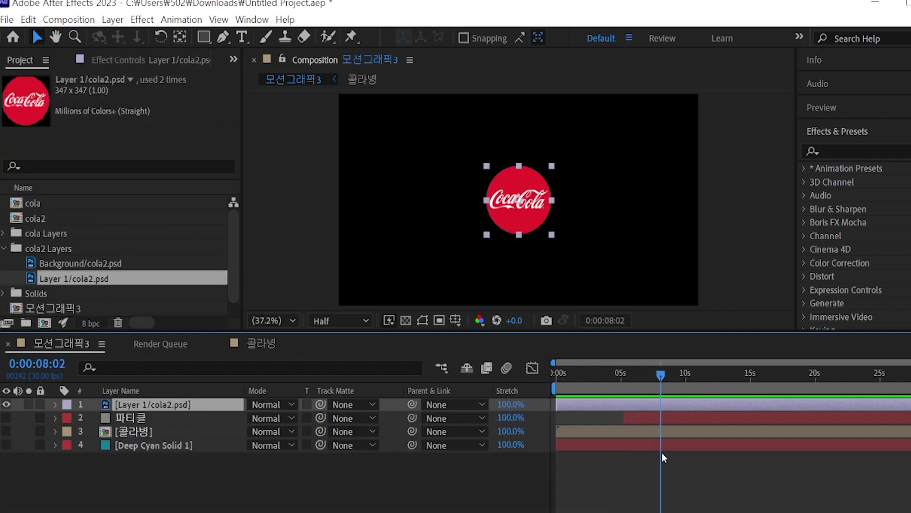
Step: Move the playhead to 0:00:06:14 and add a Bevel and Emboss layer style to the Layer 1/cola2.psd logo
{"action": "left_click_drag", "start_coordinate": [661, 457], "coordinate": [640, 486]}
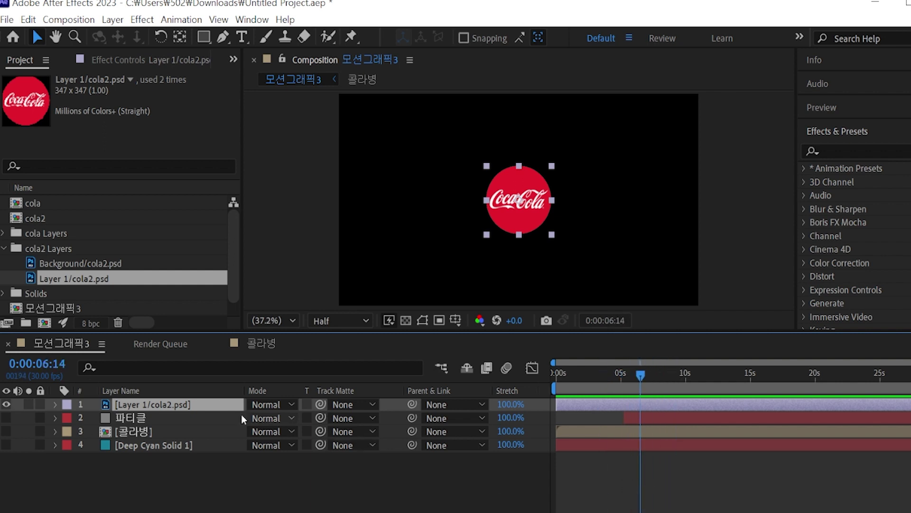
{"action": "right_click", "coordinate": [221, 406]}
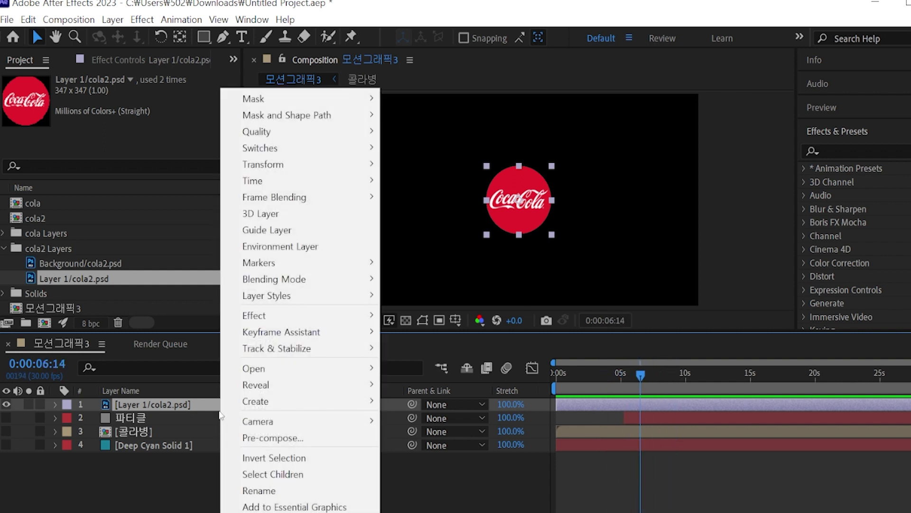
{"action": "mouse_move", "coordinate": [325, 293]}
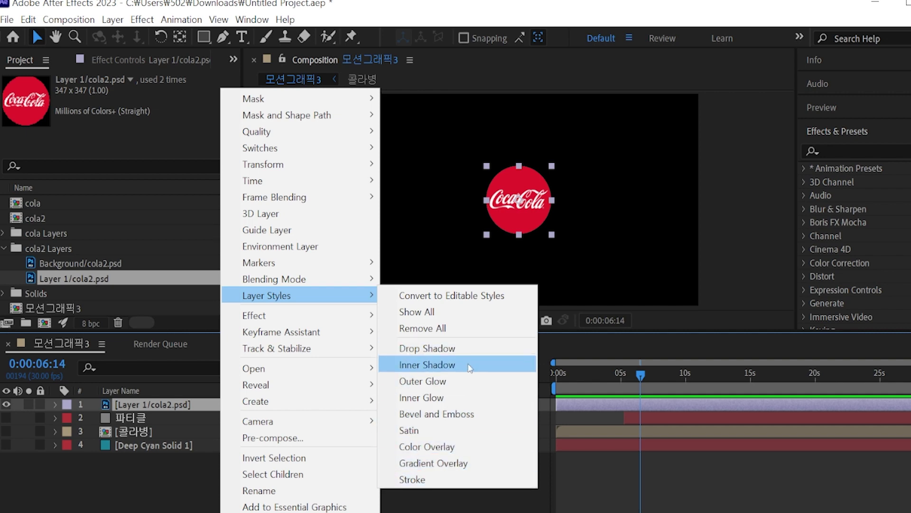
{"action": "left_click", "coordinate": [466, 423]}
Step: Set the logo's Bevel and Emboss Size to 18.0 and enlarge the composition preview to inspect it
{"action": "left_click", "coordinate": [82, 346]}
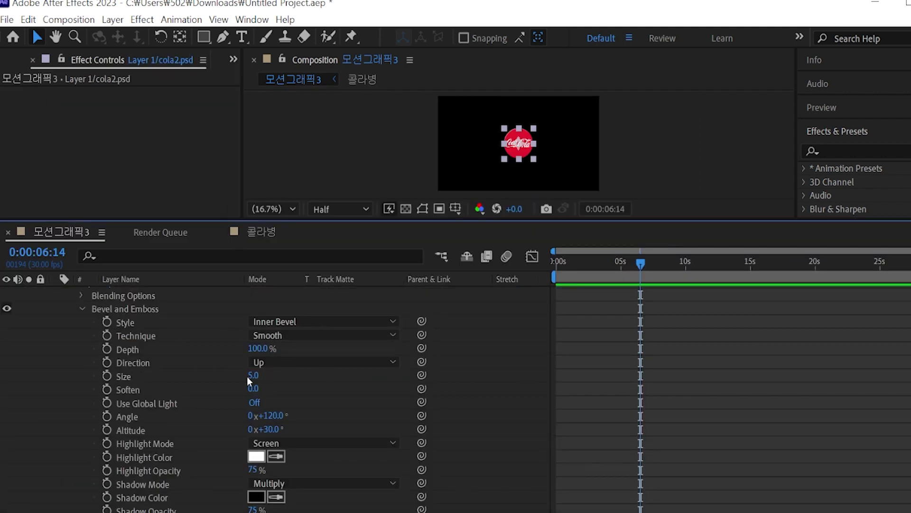
{"action": "mouse_move", "coordinate": [252, 375]}
{"action": "left_mouse_down"}
{"action": "mouse_move", "coordinate": [269, 376]}
{"action": "mouse_move", "coordinate": [248, 375]}
{"action": "left_mouse_up"}
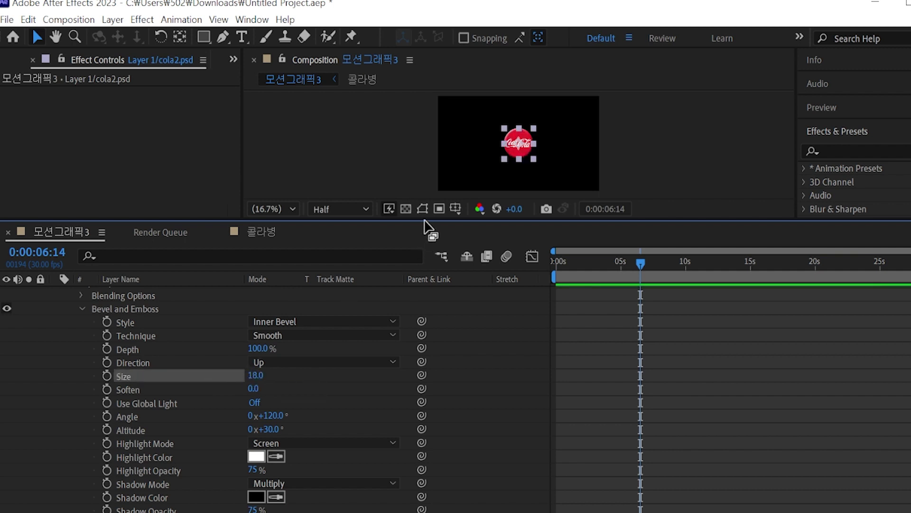
{"action": "left_click_drag", "start_coordinate": [429, 218], "coordinate": [429, 404]}
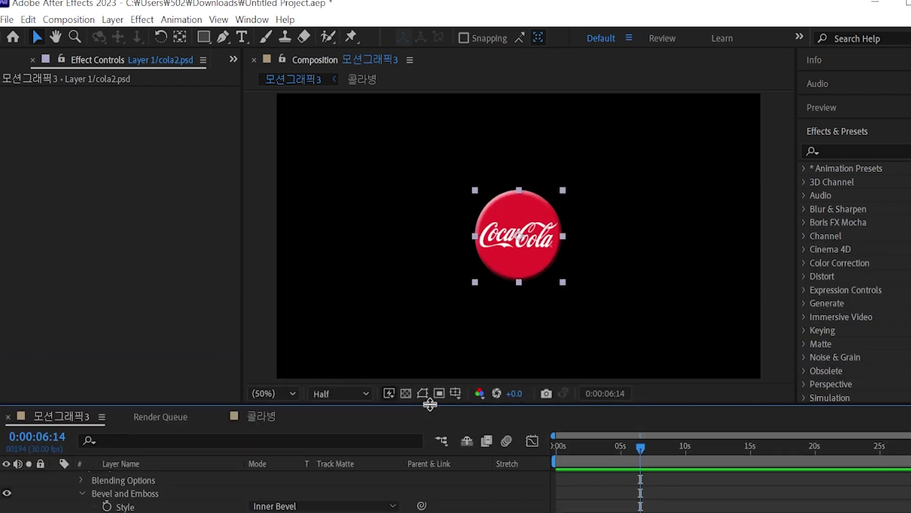